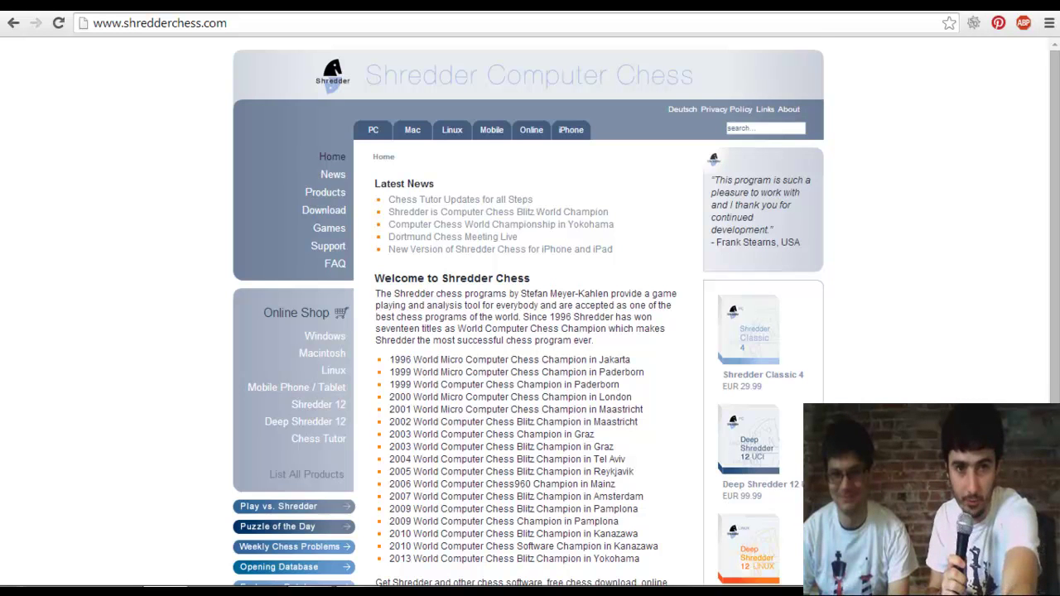
Look through the Shredder Chess home page, including the latest news, championship titles and featured products
scroll(530, 315, "down", 2)
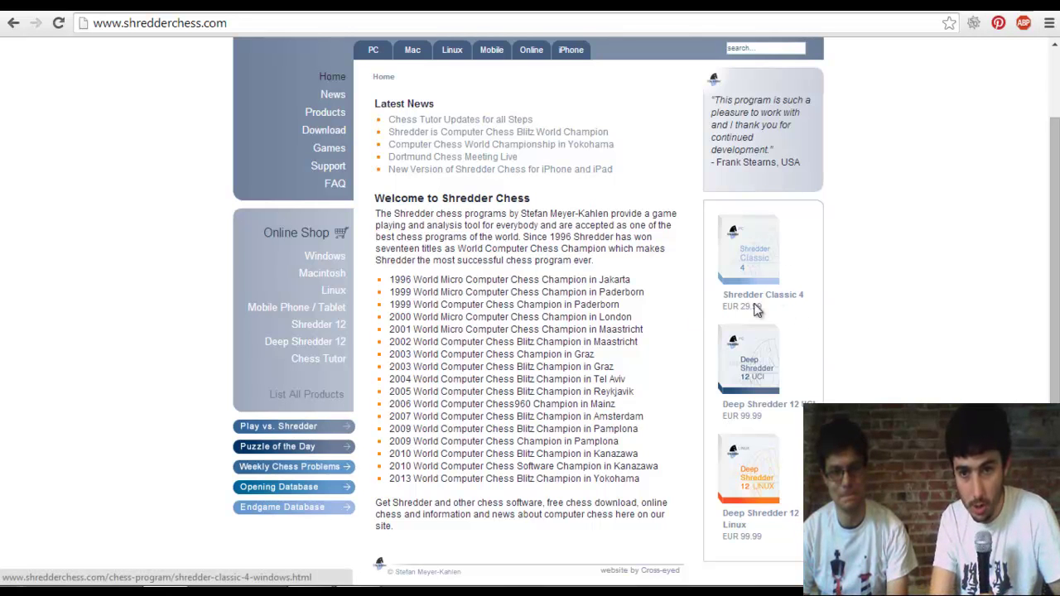
left_click_drag(723, 296, 788, 310)
left_click(791, 319)
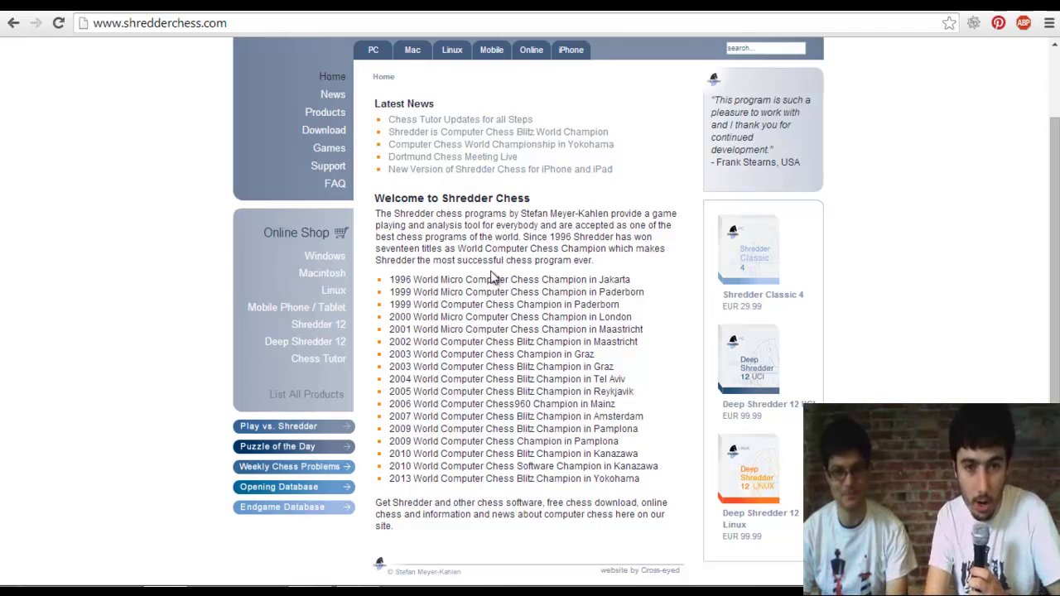
scroll(507, 294, "up", 3)
scroll(511, 300, "down", 3)
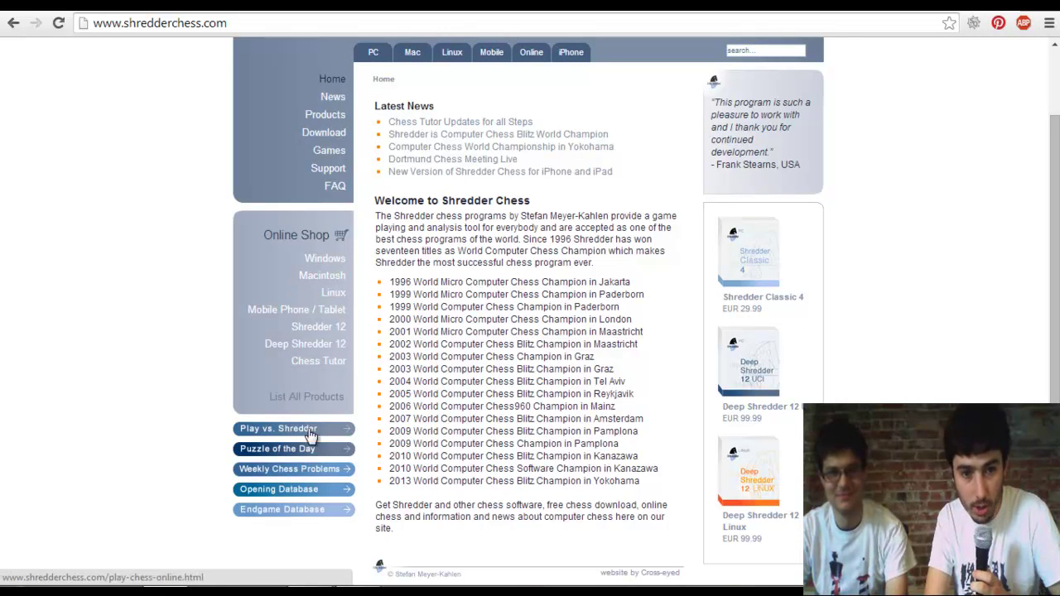
Open the site's News page and skim its articles
left_click(332, 100)
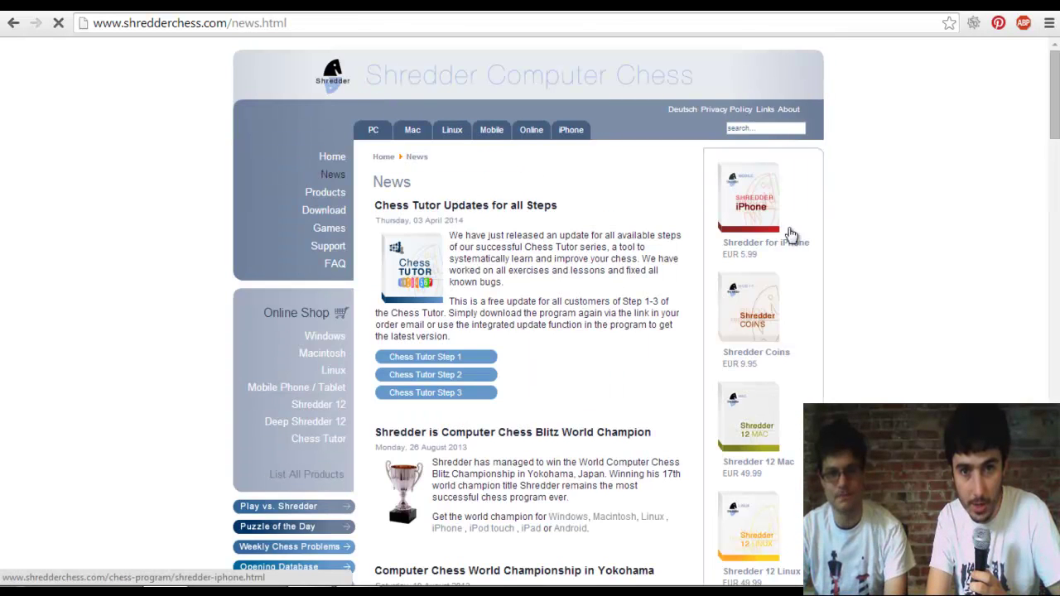
scroll(949, 294, "down", 3)
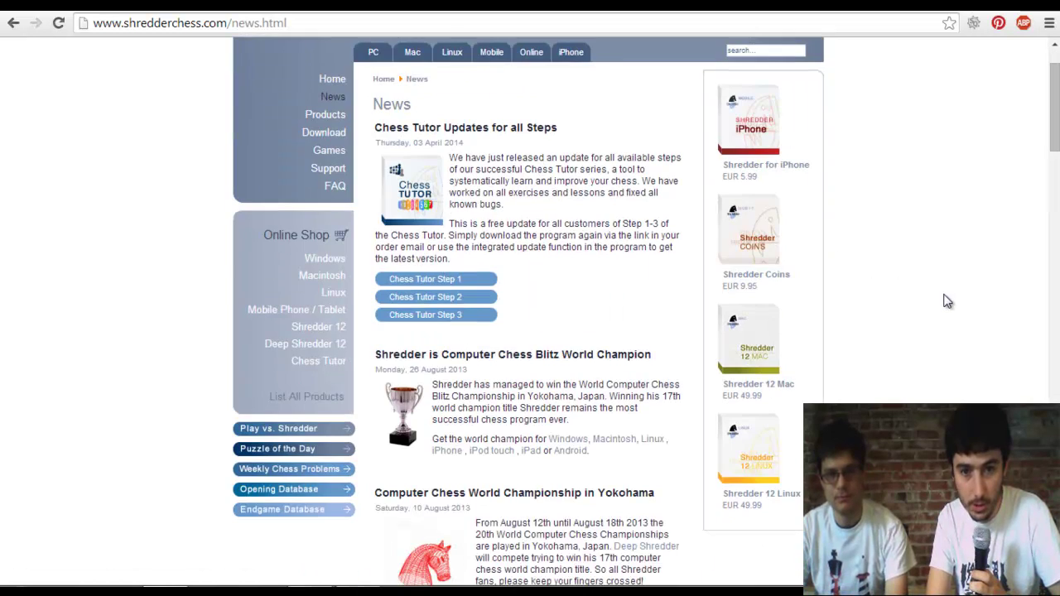
scroll(947, 313, "down", 8)
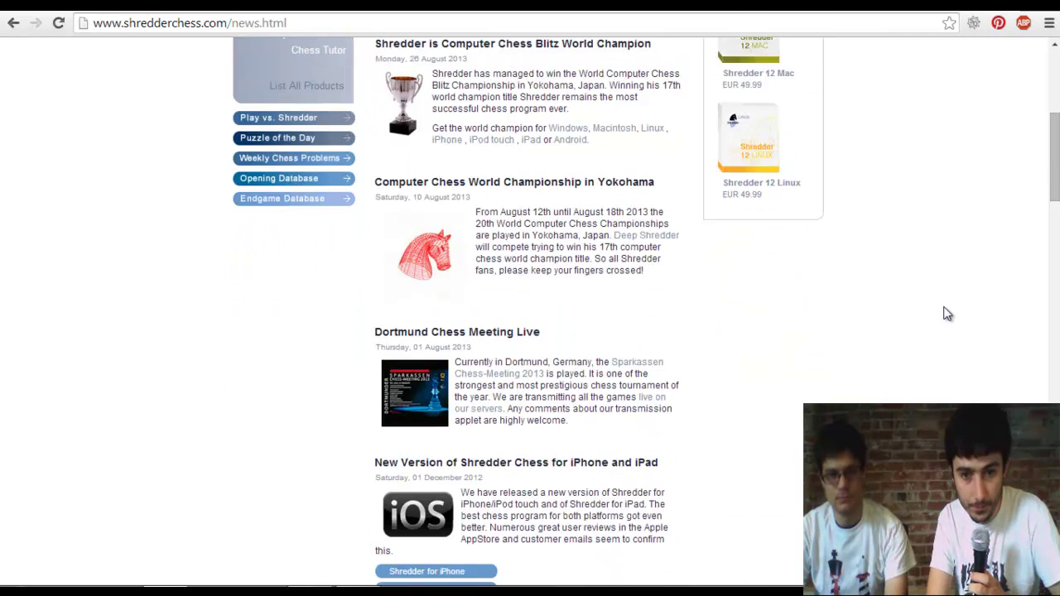
left_click_drag(1056, 255, 1056, 121)
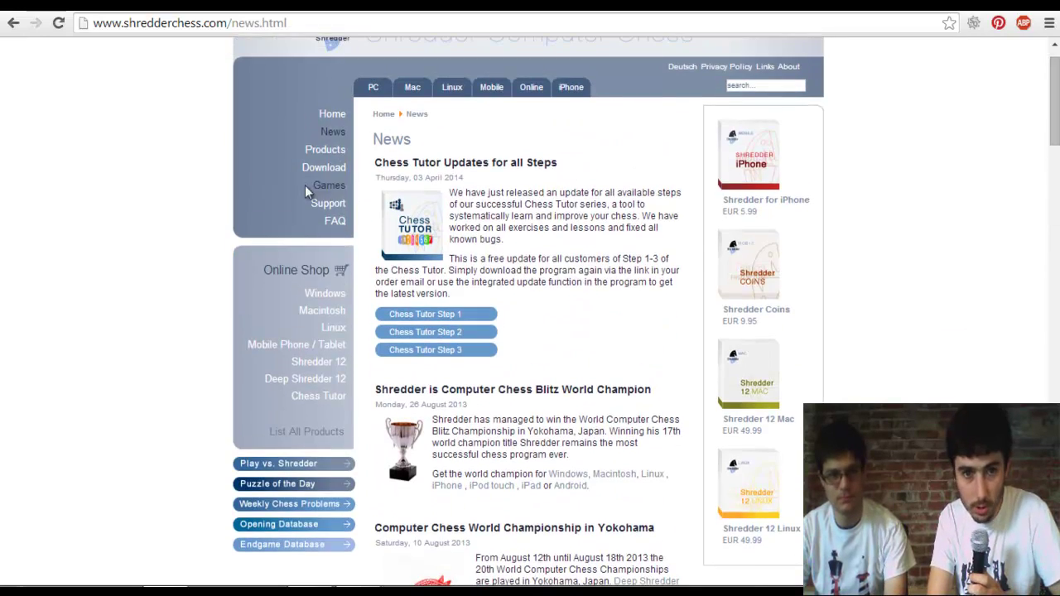
Browse the Products categories and read through the program demos offered on the Download page
left_click(324, 153)
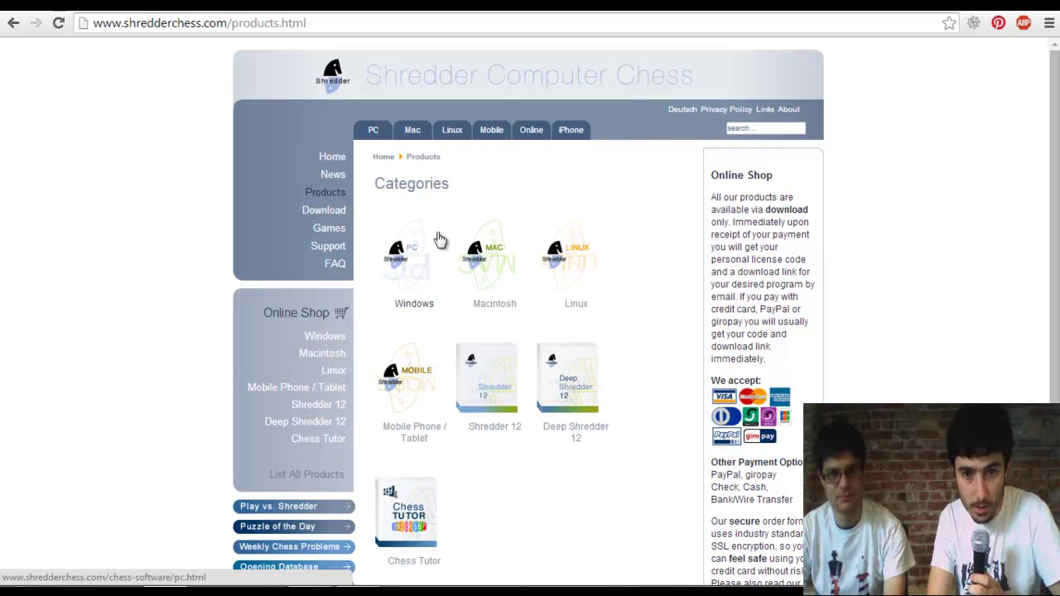
left_click(330, 213)
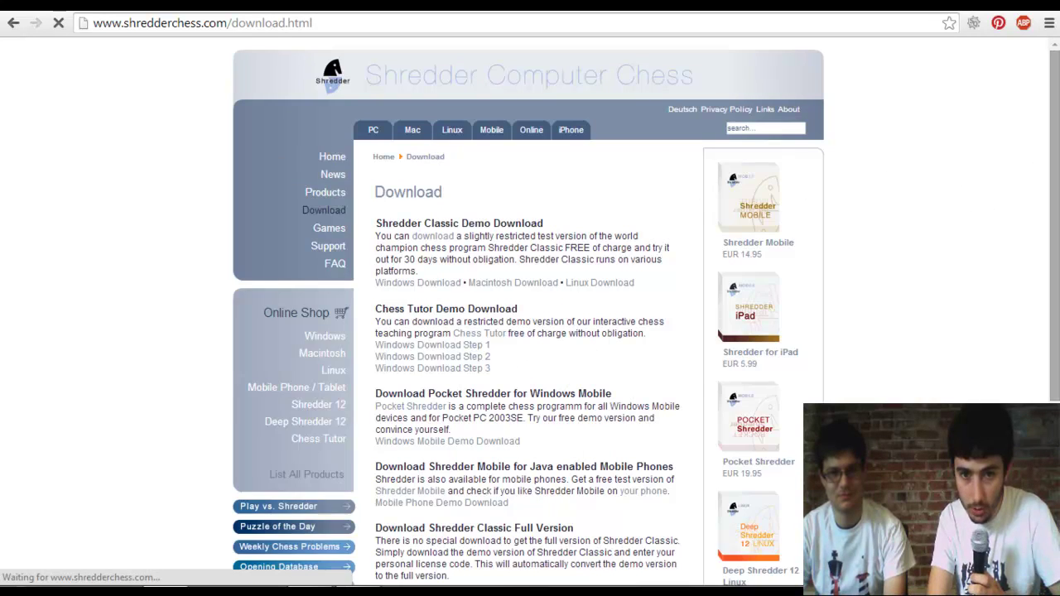
scroll(530, 315, "down", 2)
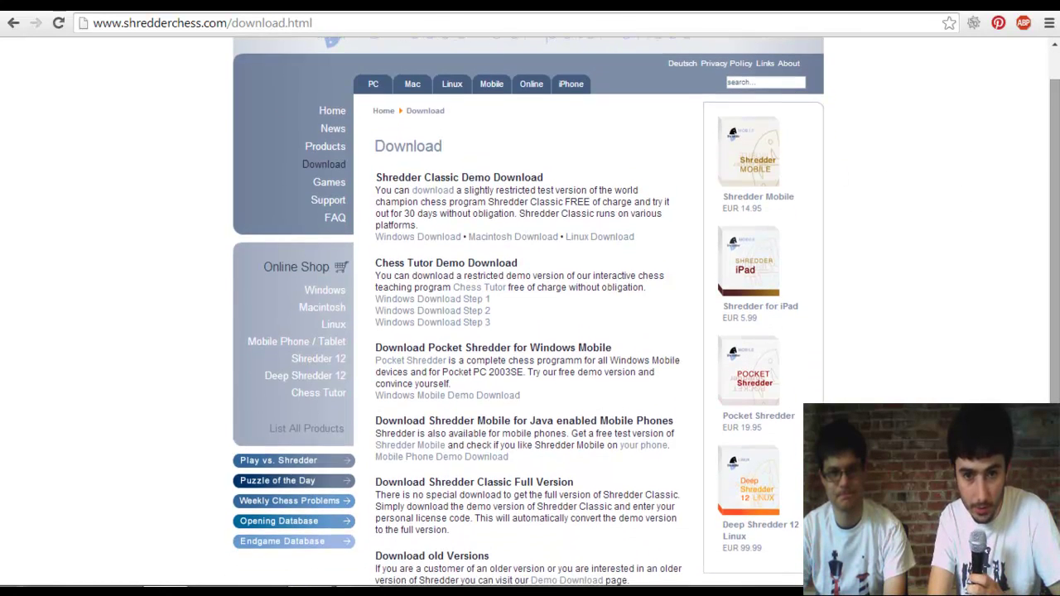
scroll(530, 315, "down", 1)
scroll(530, 315, "up", 1)
scroll(530, 314, "down", 3)
scroll(685, 268, "up", 4)
scroll(685, 267, "down", 1)
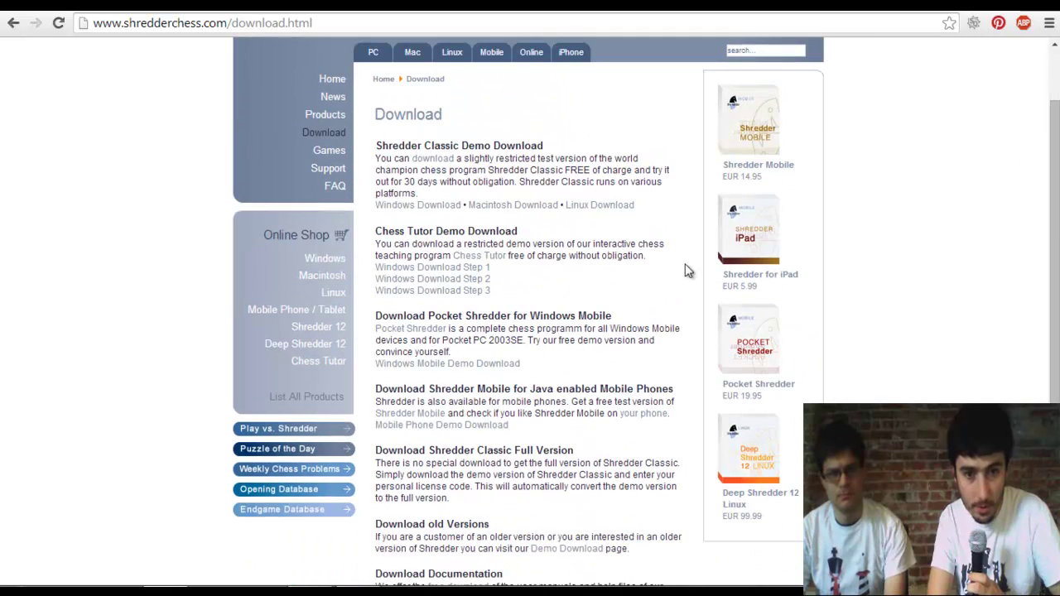
Open the online Endgame Database with its empty board and piece palette
left_click(308, 513)
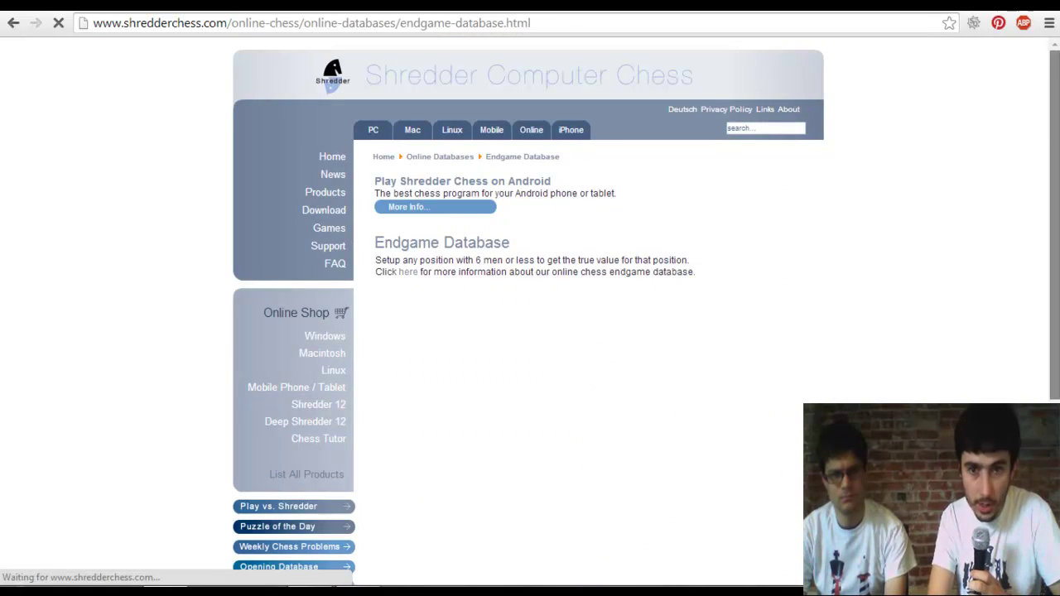
scroll(584, 550, "down", 1)
scroll(584, 550, "down", 1)
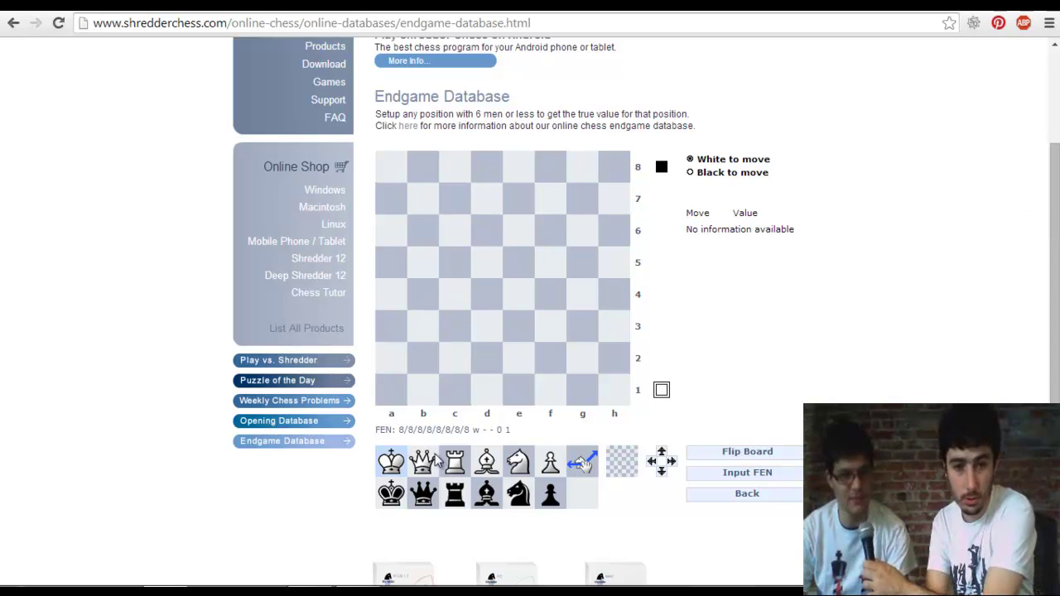
Place a white bishop on d4, a black bishop on e6, a black rook on g2 and a white rook on b7
left_click(495, 466)
left_click(487, 295)
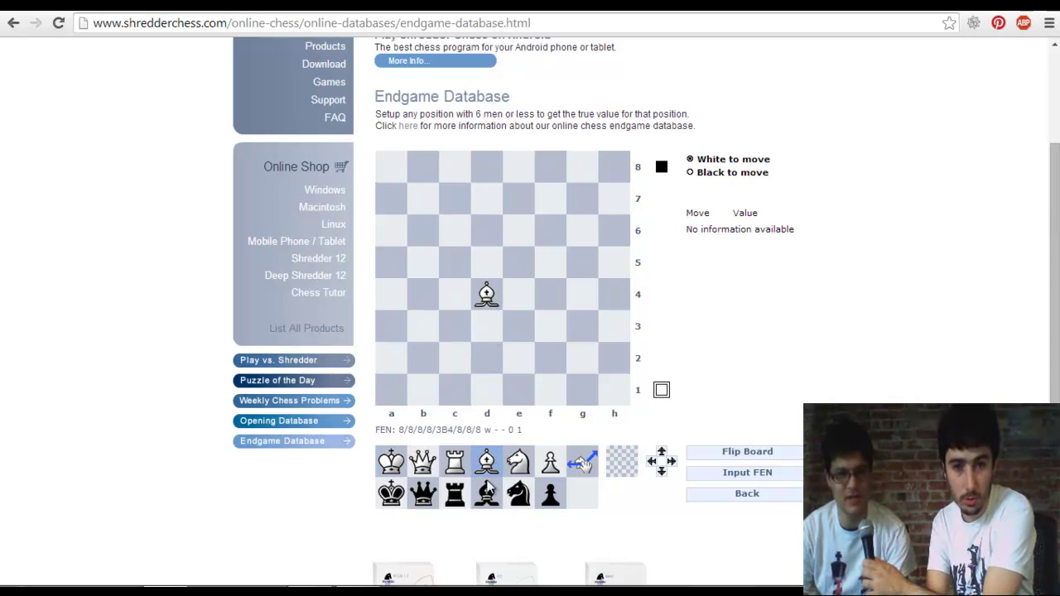
left_click(519, 230)
left_click(457, 494)
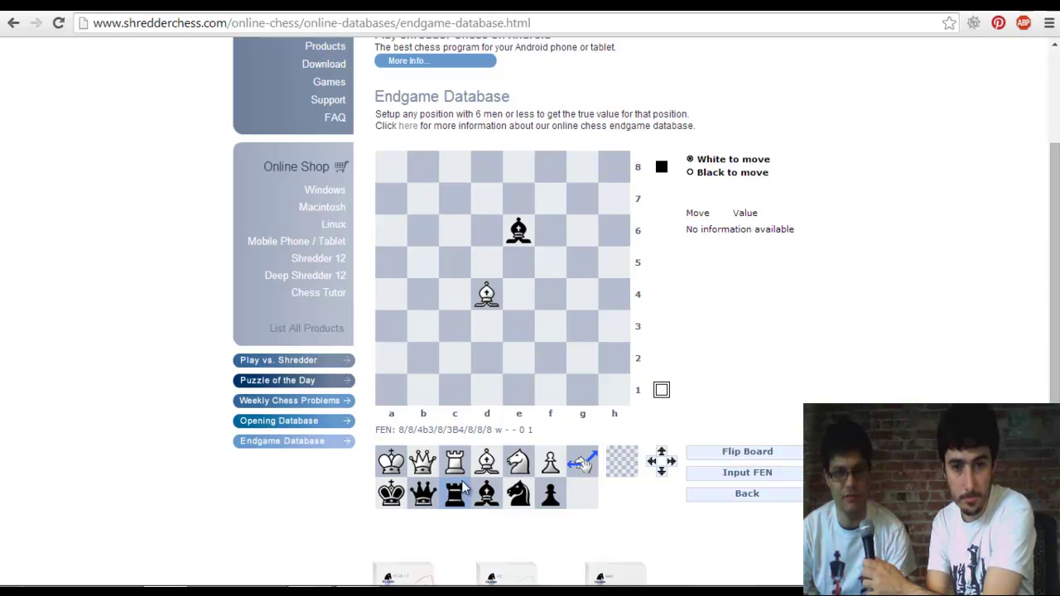
left_click(586, 365)
left_click(455, 469)
left_click(423, 199)
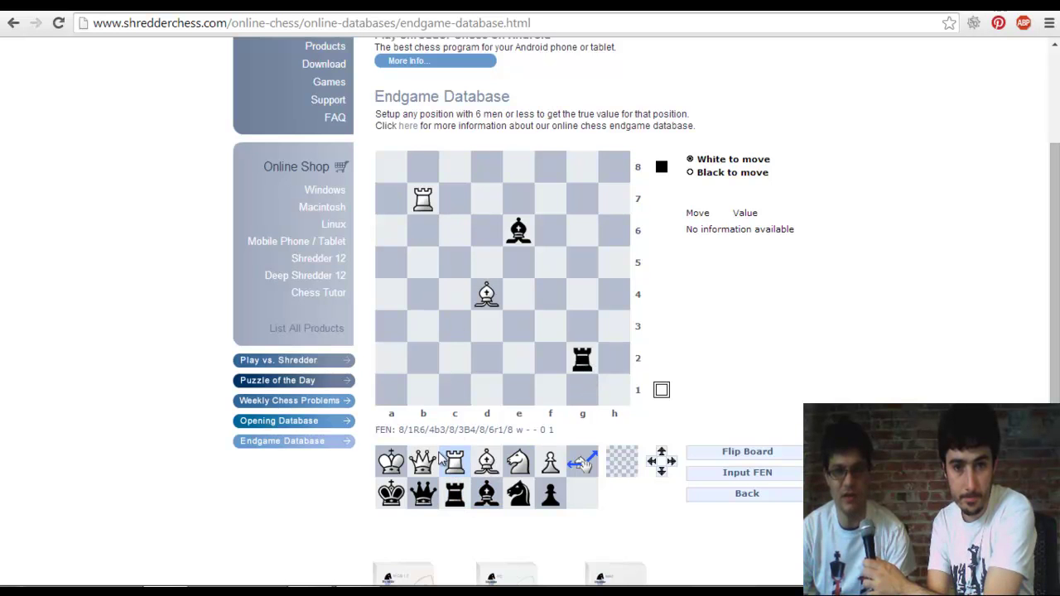
Place the white king on f8 and the black king on d1 to complete the six-piece position
left_click(394, 463)
left_click(579, 169)
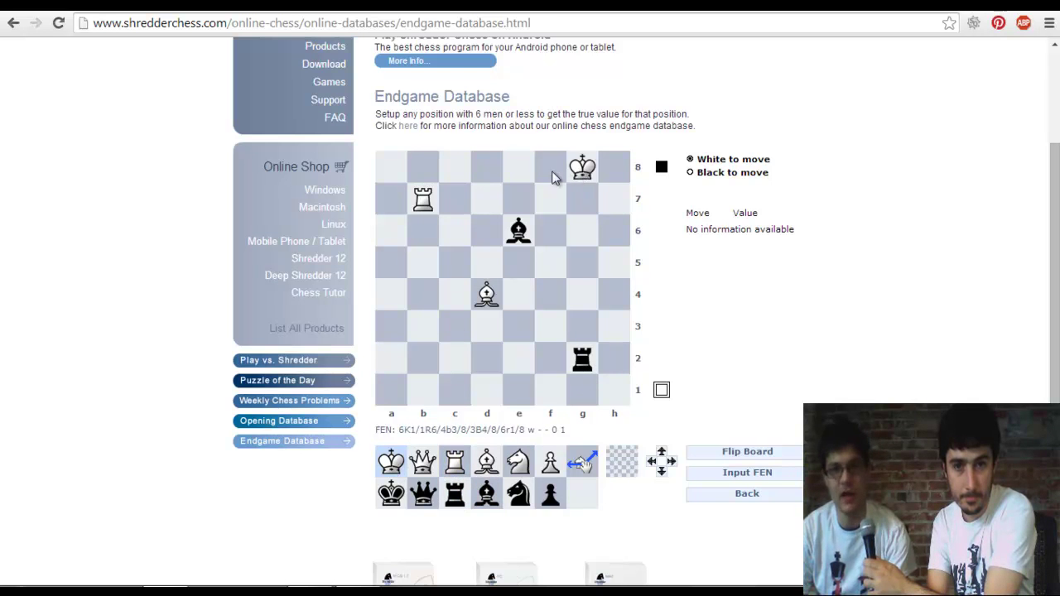
left_click(550, 169)
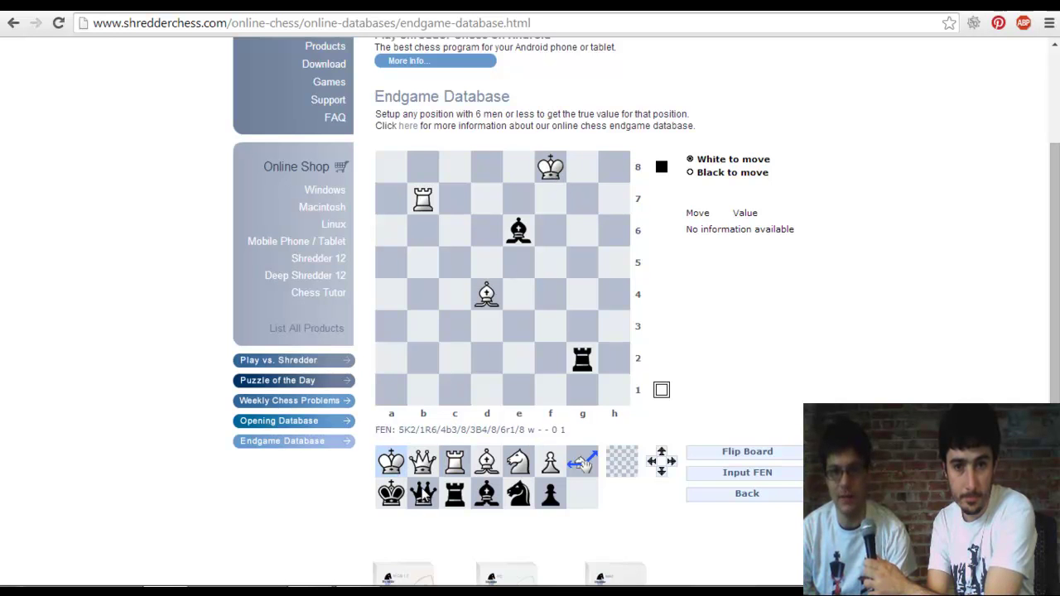
left_click(391, 493)
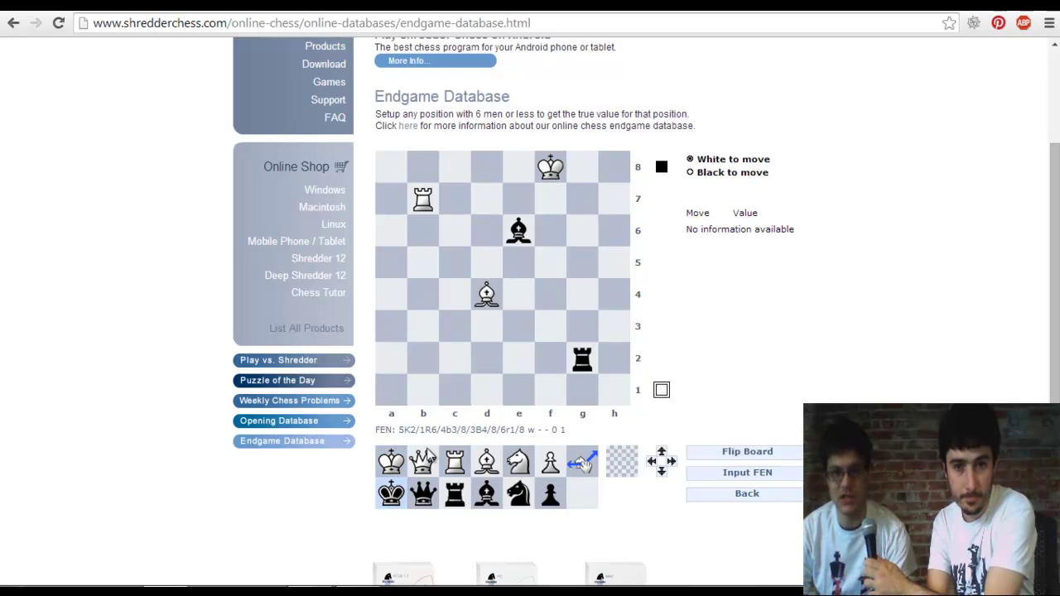
left_click(486, 390)
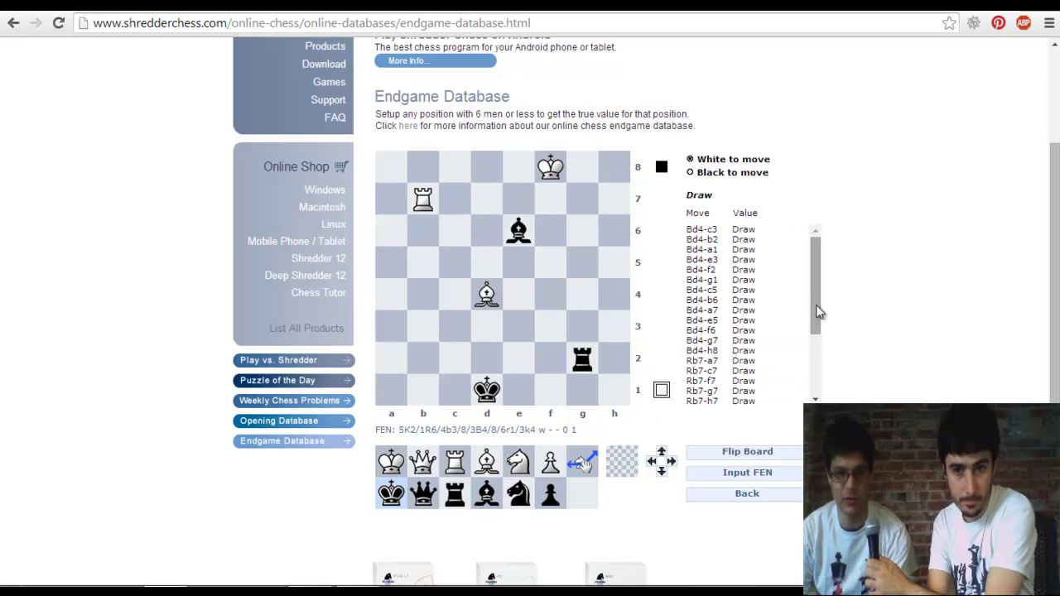
Add a black pawn on d2 as a seventh piece, swapping it for a white bishop and back
left_click(551, 495)
left_click(487, 363)
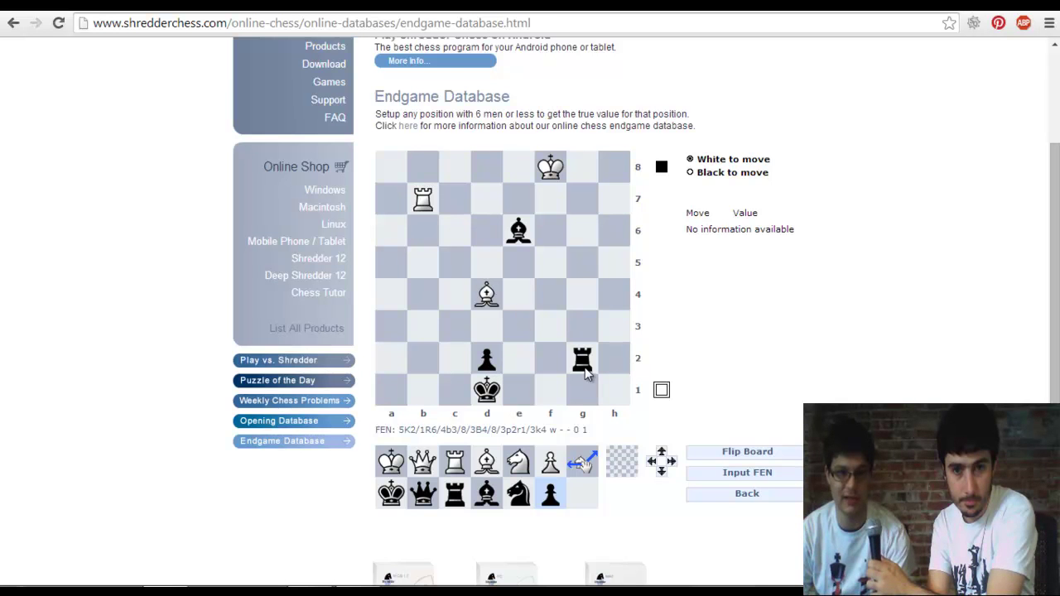
left_click(494, 306)
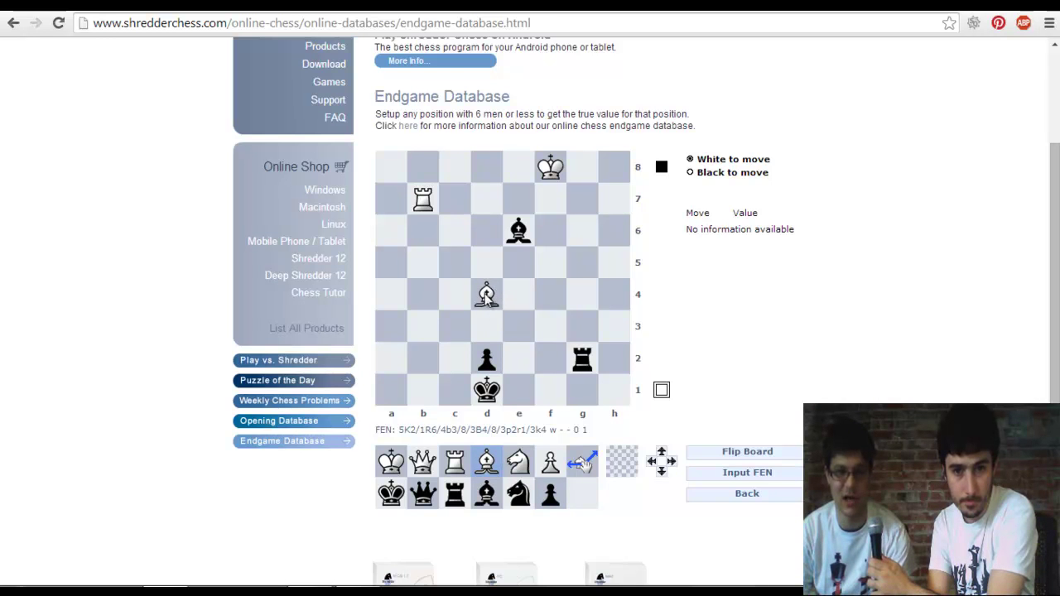
left_click(489, 361)
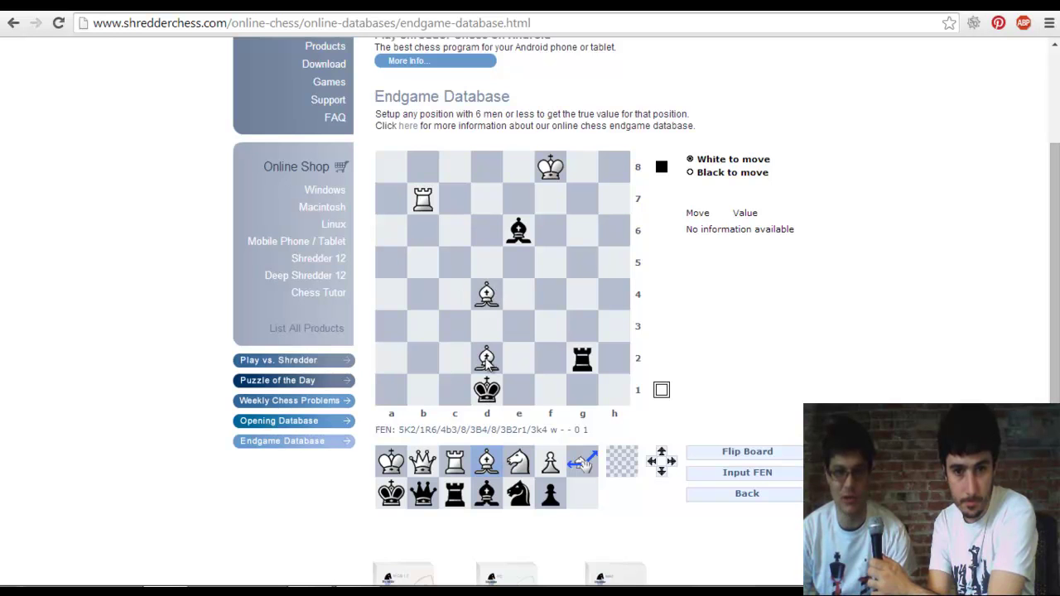
left_click(550, 495)
left_click(491, 363)
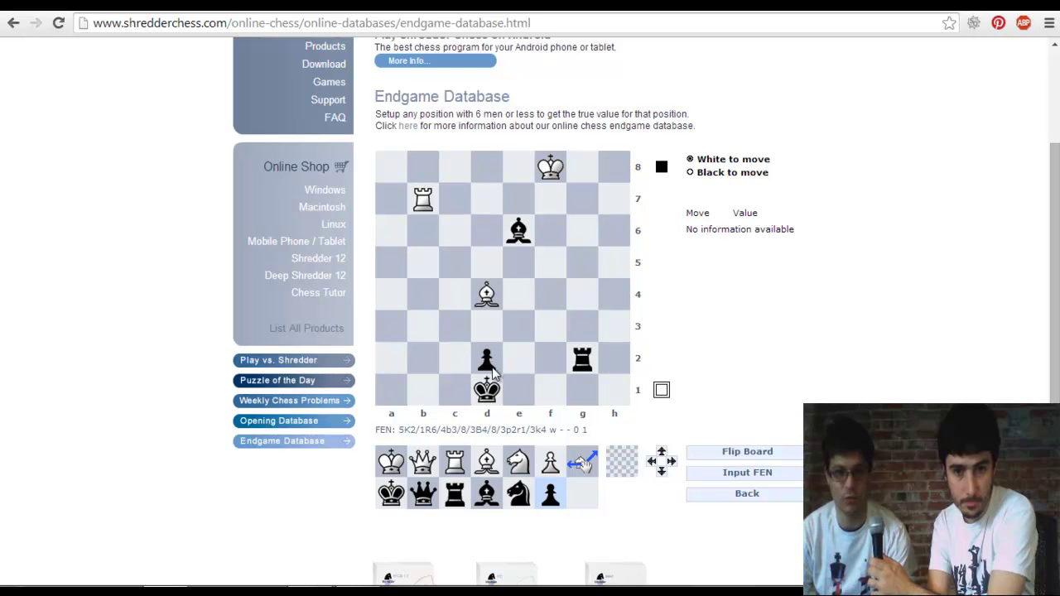
Try to move the black pawn from d2 off the board with the move tool
left_click(579, 463)
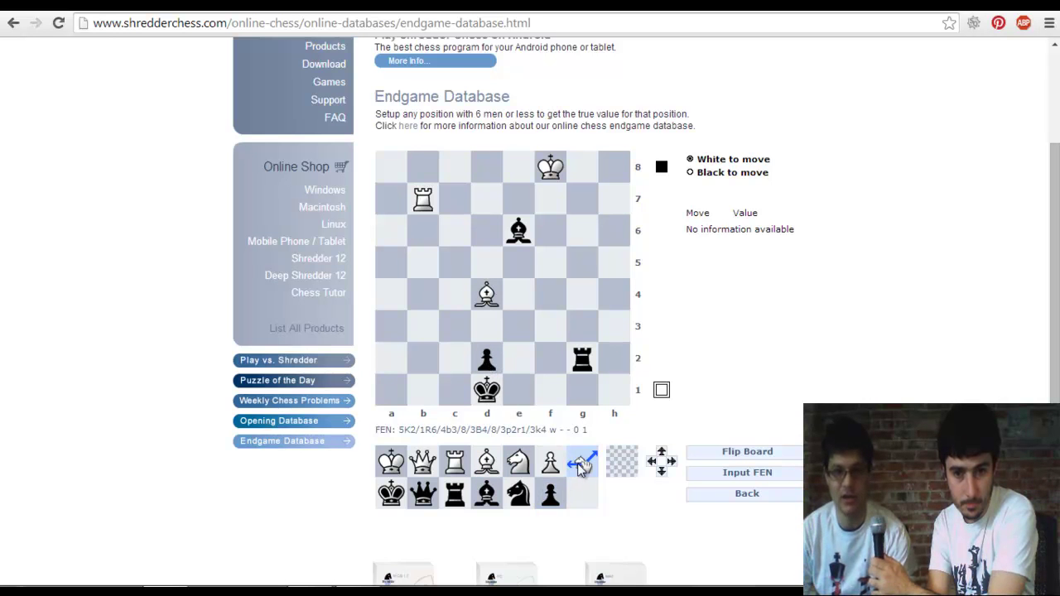
left_click_drag(487, 360, 530, 408)
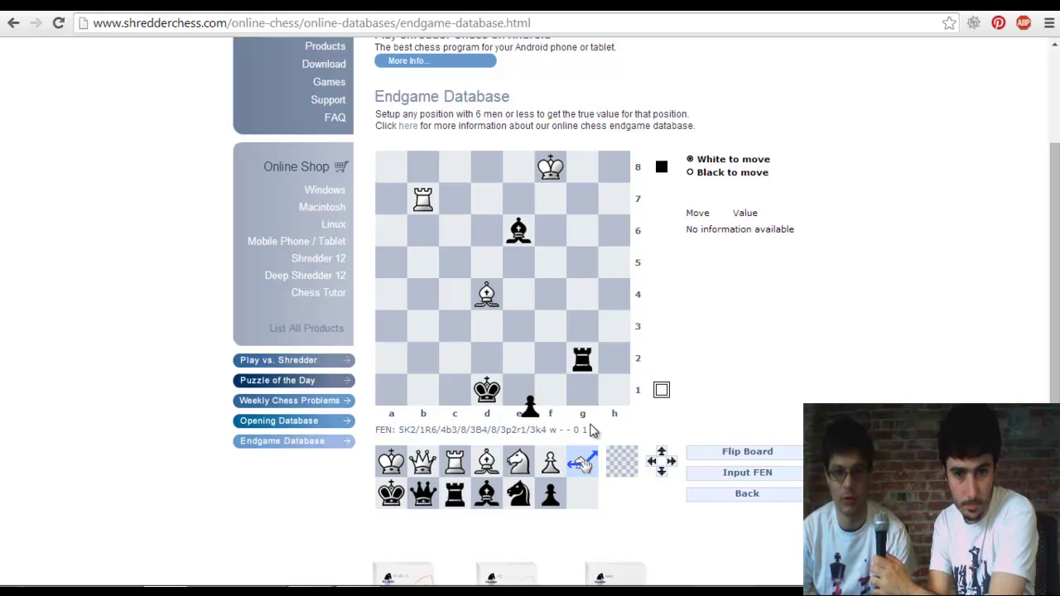
left_click_drag(530, 406, 627, 394)
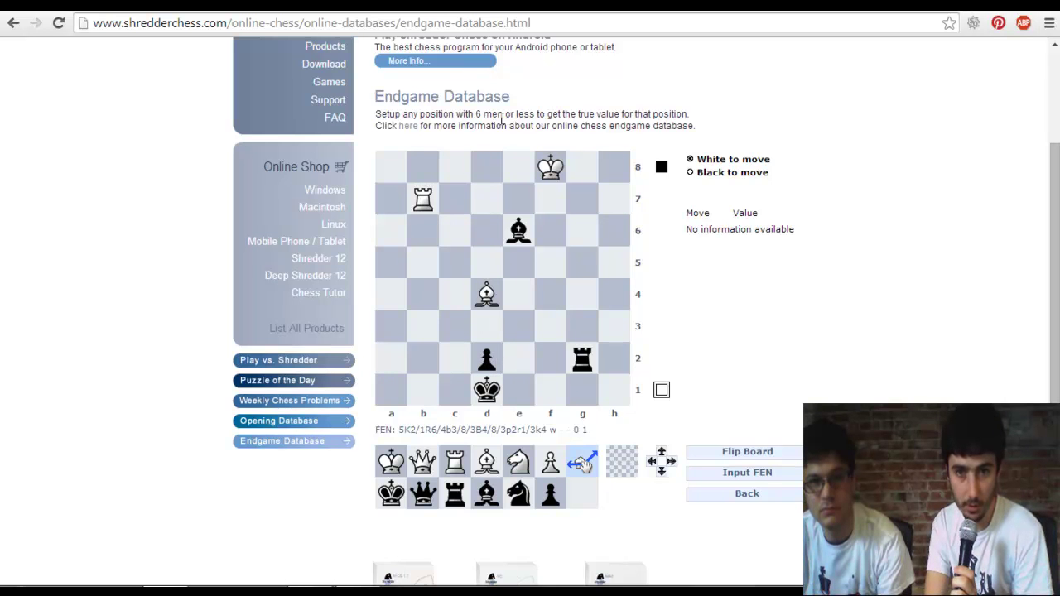
Move the black king from d1 onto the pawn's square d2, and play Rb7-d7 from the list of evaluated moves
left_click_drag(487, 389, 487, 359)
left_click_drag(814, 268, 829, 378)
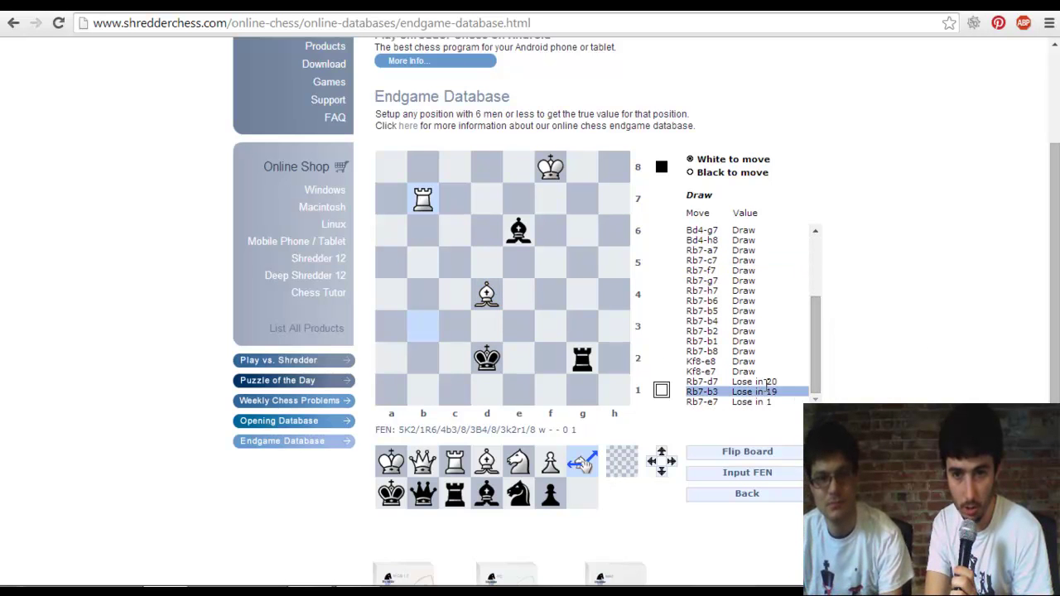
left_click(760, 383)
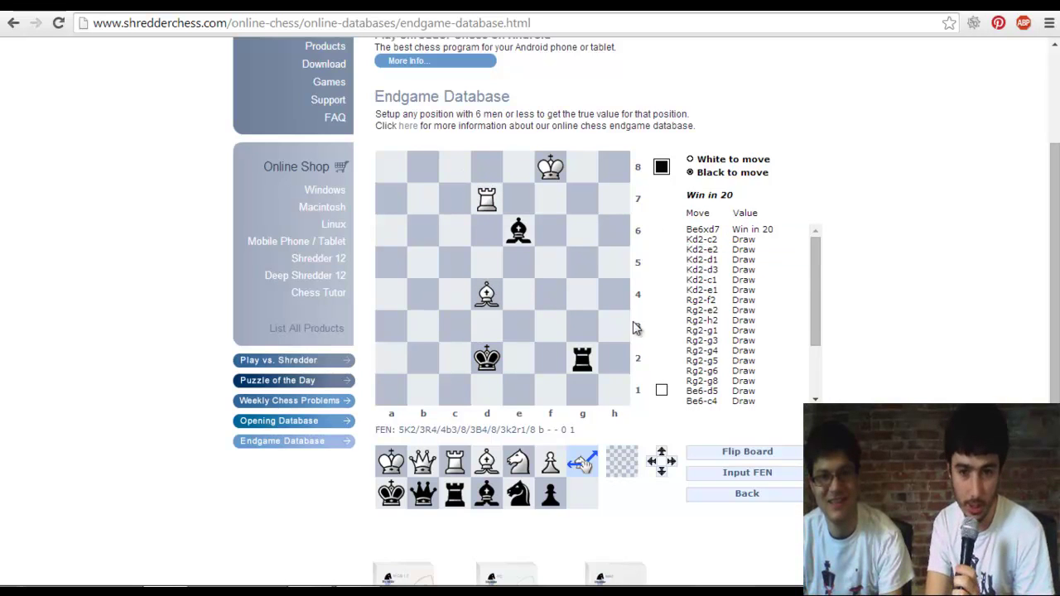
Replace the white rook on d7 with a white knight and add another white knight on d6
left_click(519, 464)
left_click(480, 203)
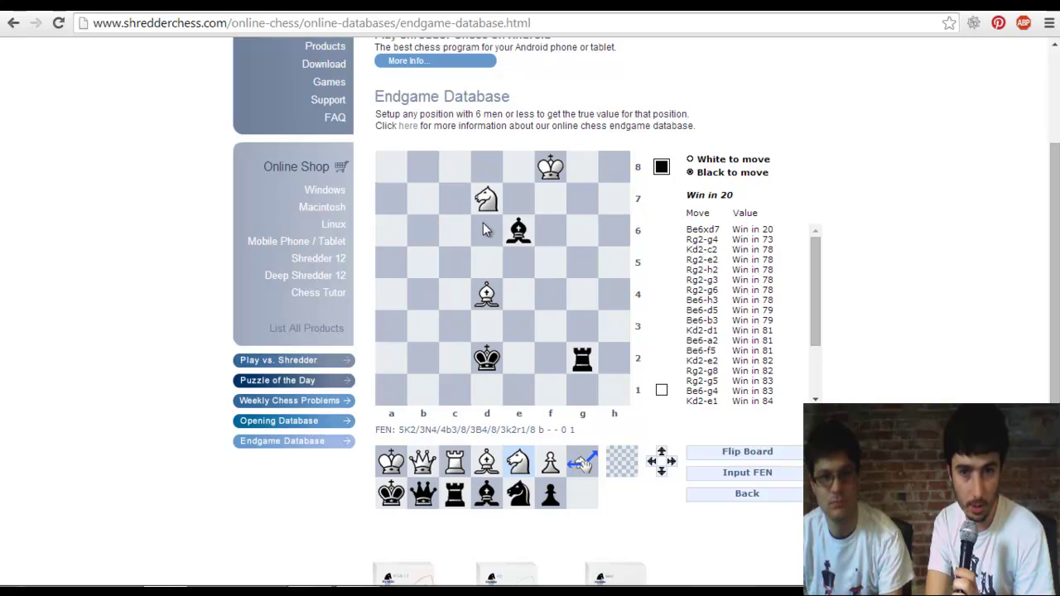
left_click(482, 219)
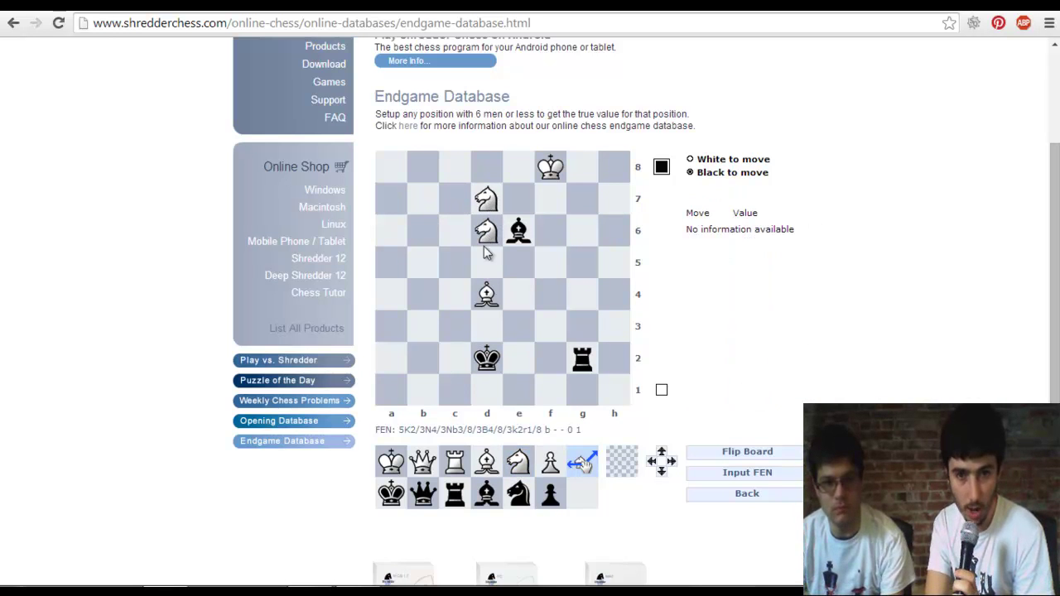
Clear the d7 knight off the board, first moving it to e7 and swapping it for a white pawn
left_click_drag(486, 199, 602, 401)
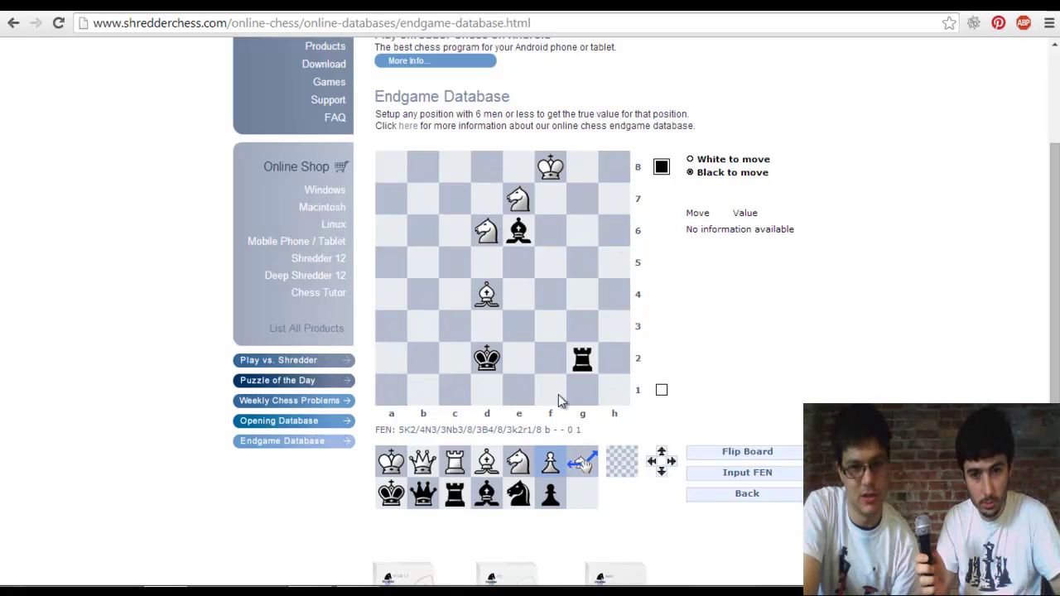
left_click(521, 202)
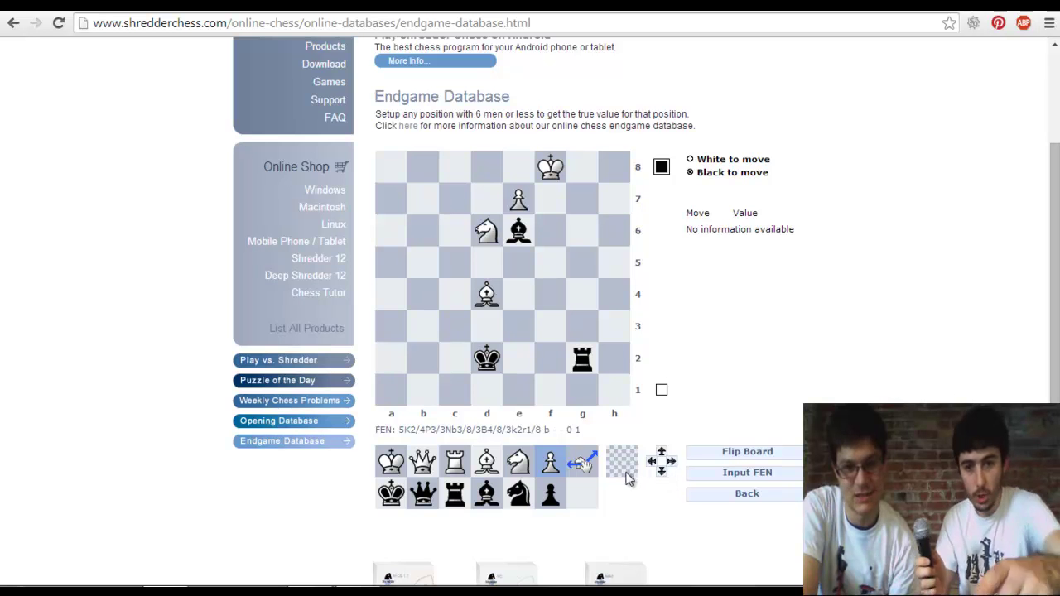
left_click(591, 497)
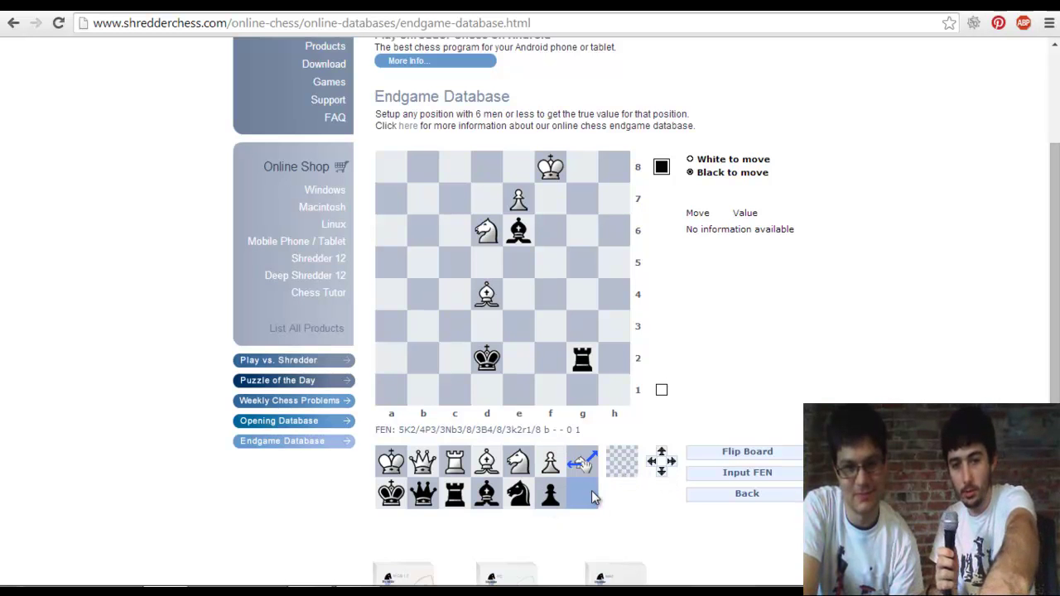
left_click(522, 205)
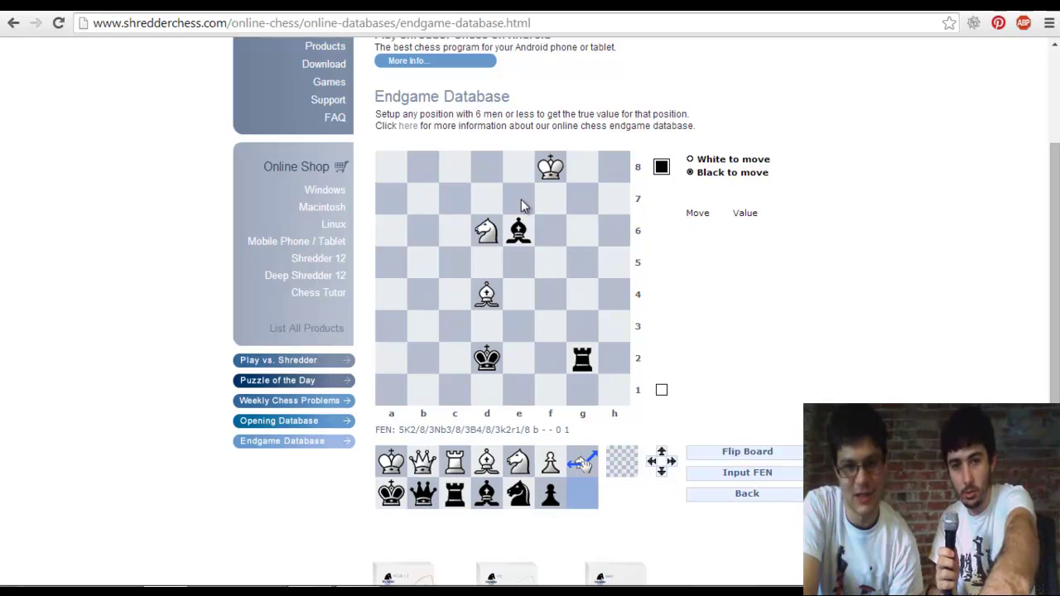
Remove the white knight from d6, place a white rook on a7, and set White to move
left_click(494, 241)
left_click(455, 462)
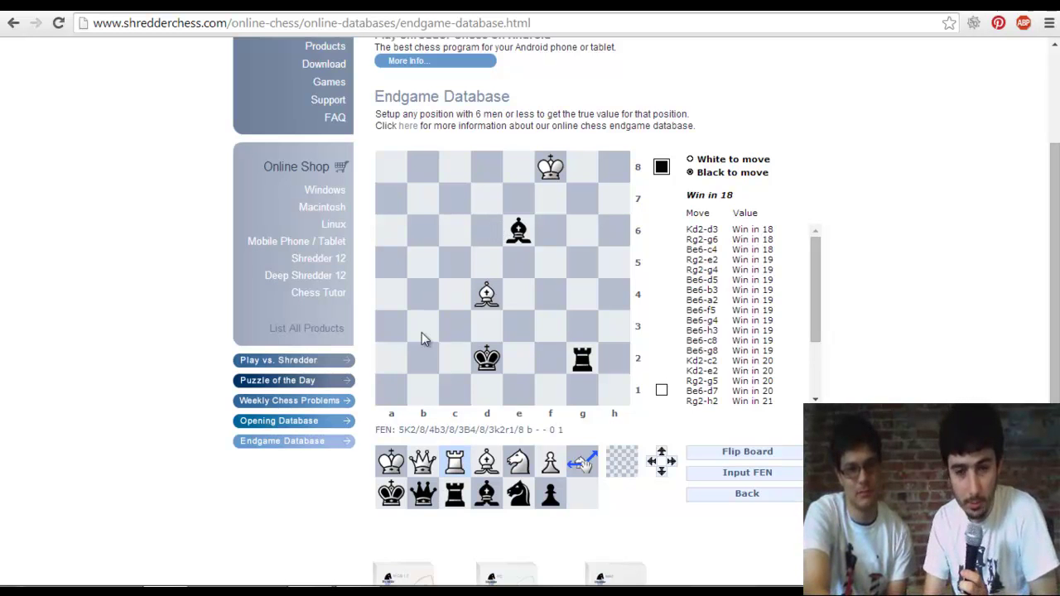
left_click(392, 199)
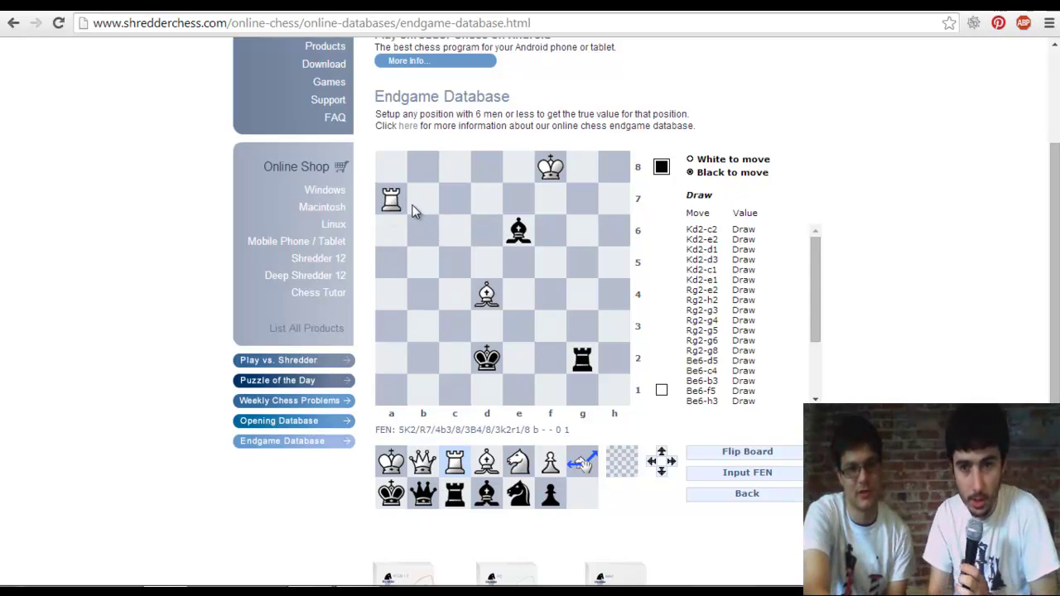
left_click(692, 160)
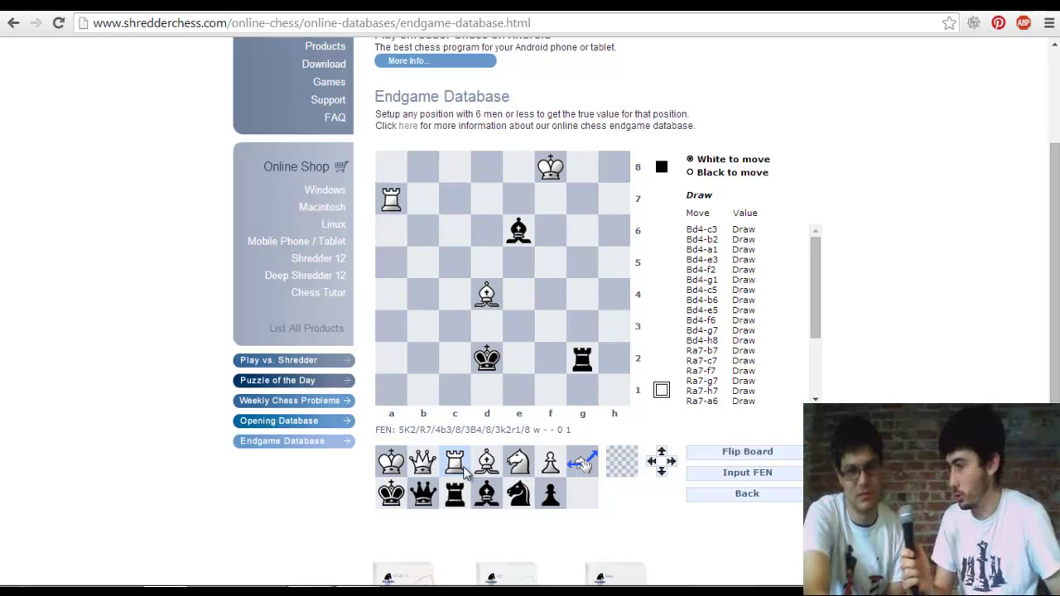
Clear the a7 rook and both bishops, and set up the black king on a7, white pawns on a6 and c5, and a white rook on b3
left_click(586, 496)
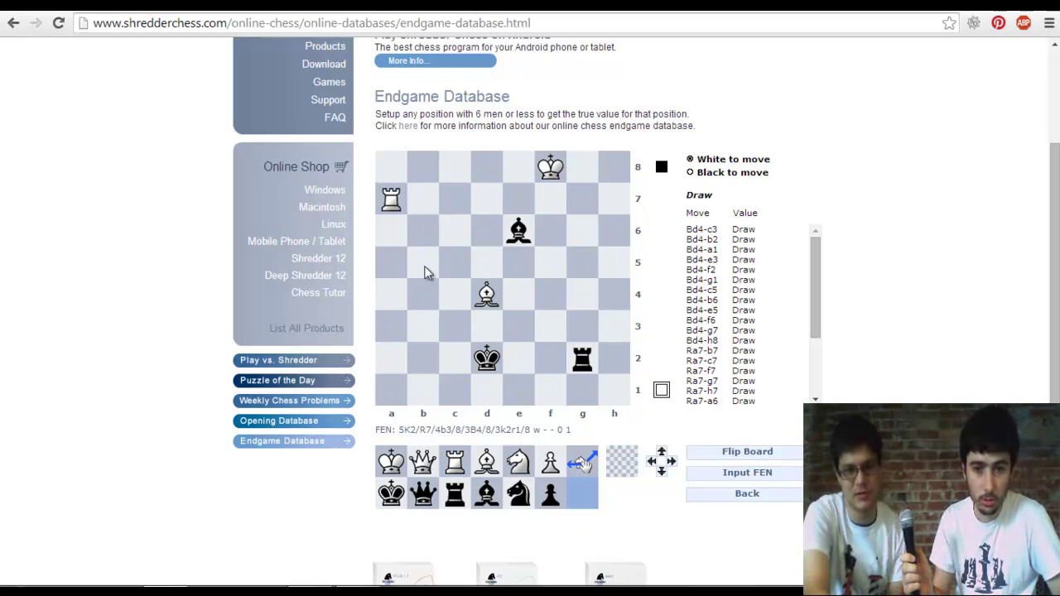
left_click(400, 192)
left_click(519, 229)
left_click(487, 296)
left_click(455, 462)
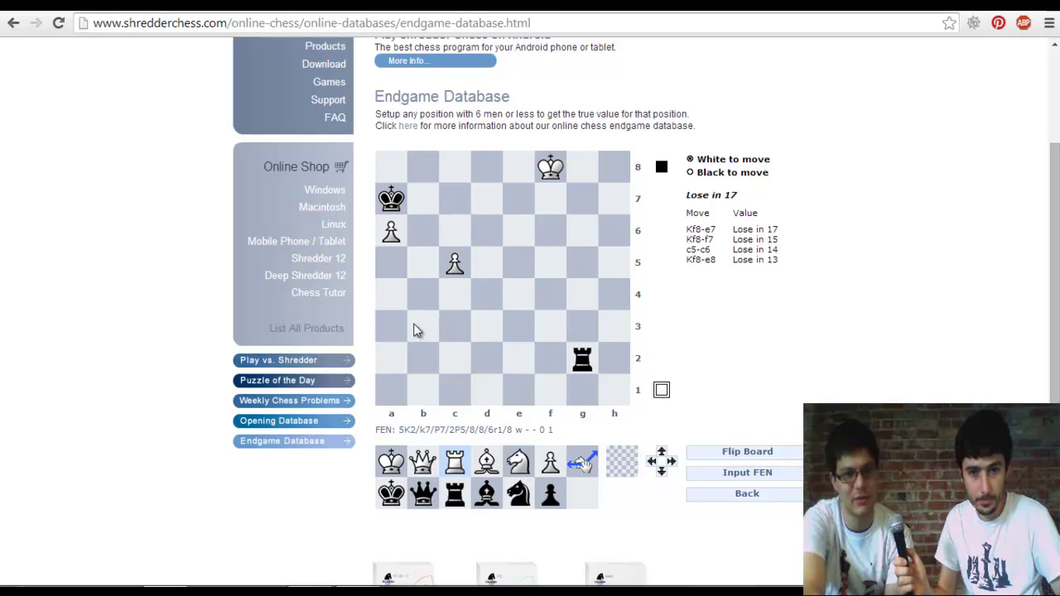
left_click(420, 328)
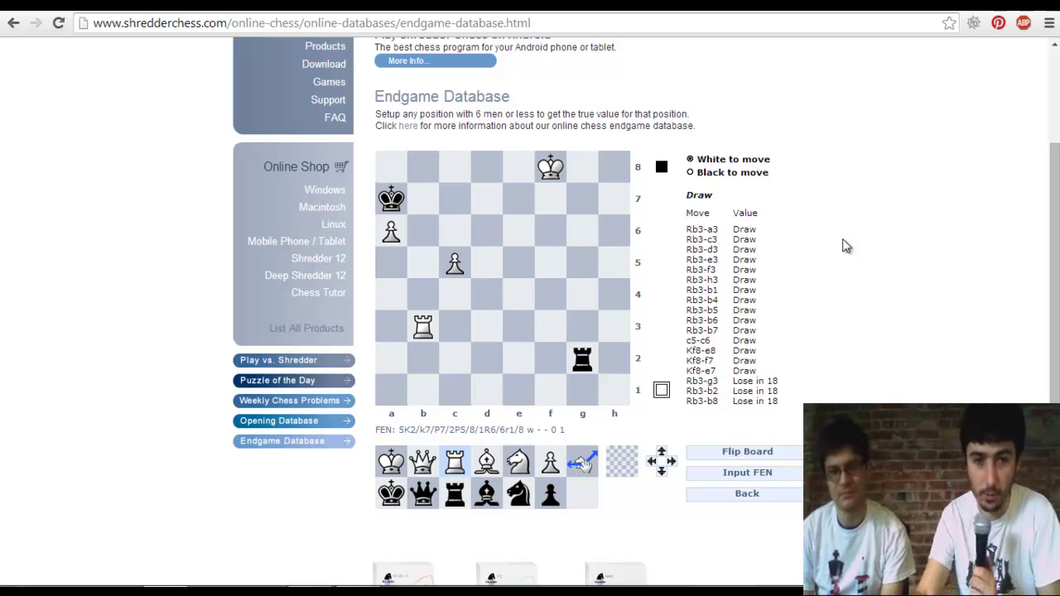
Open the Opening Database and play 1.e4 e5 2.Nf3 Nc6 from the list of moves
left_click(258, 421)
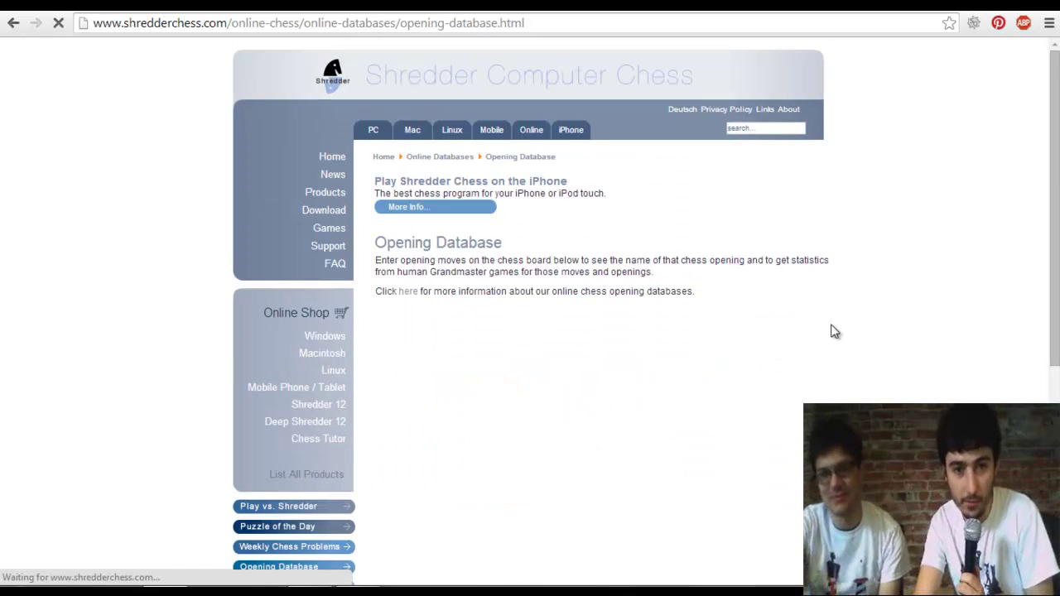
scroll(1055, 165, "down", 1)
scroll(1056, 165, "down", 1)
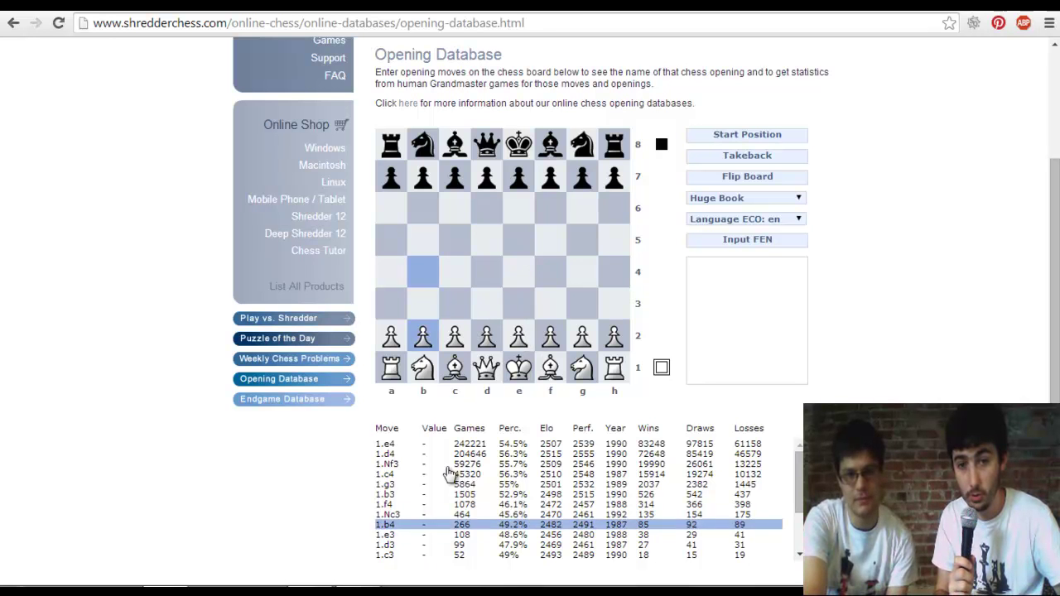
left_click(402, 448)
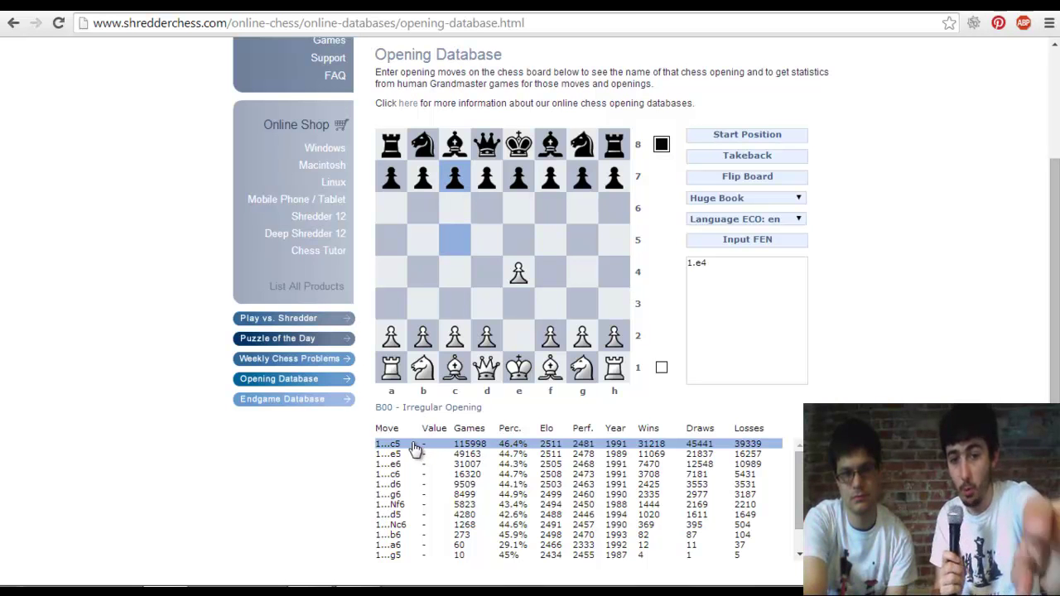
left_click(412, 455)
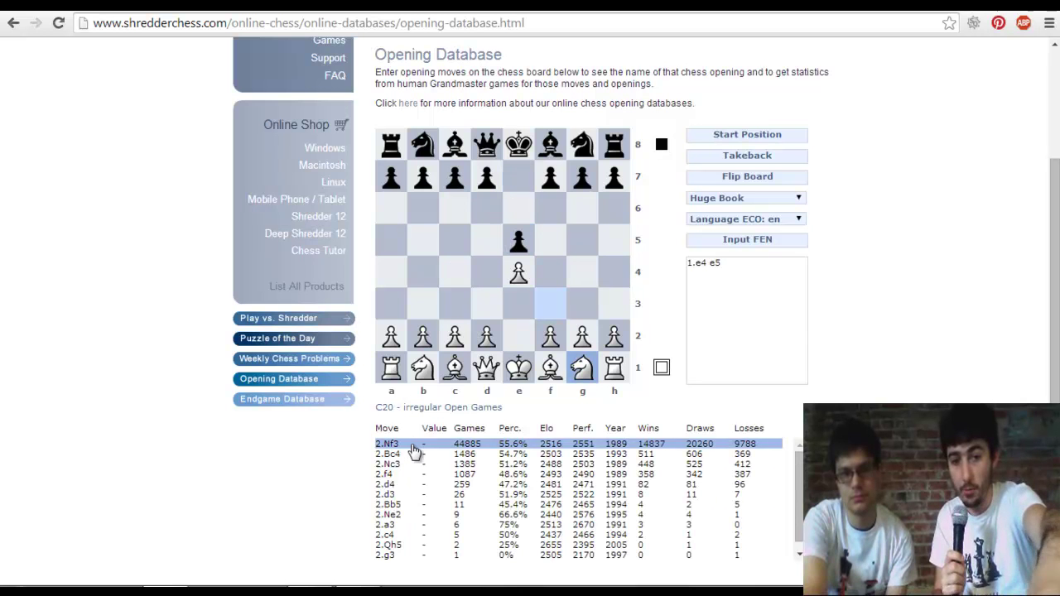
left_click(416, 446)
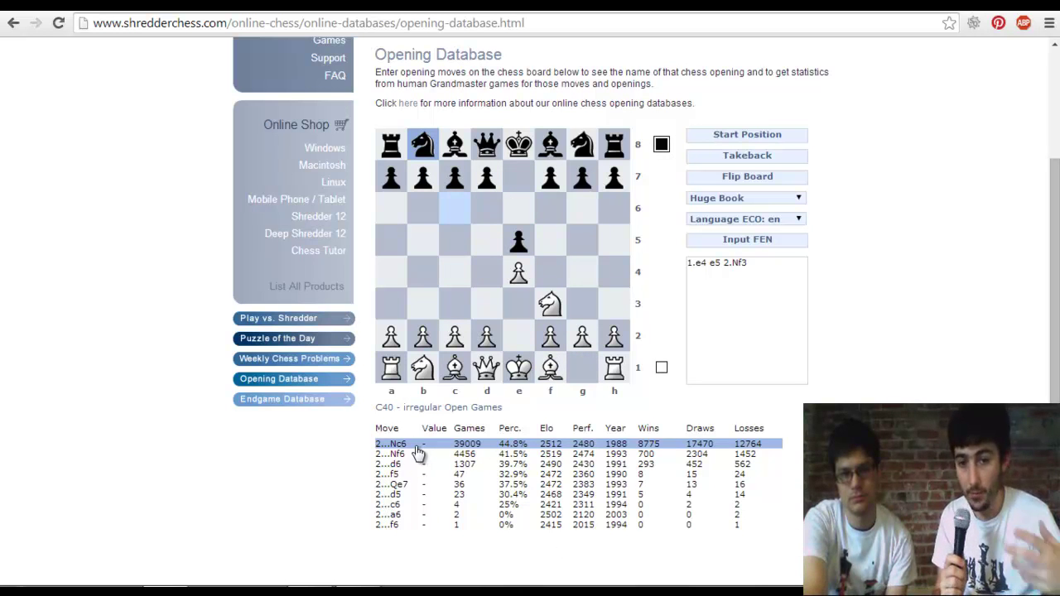
left_click(418, 449)
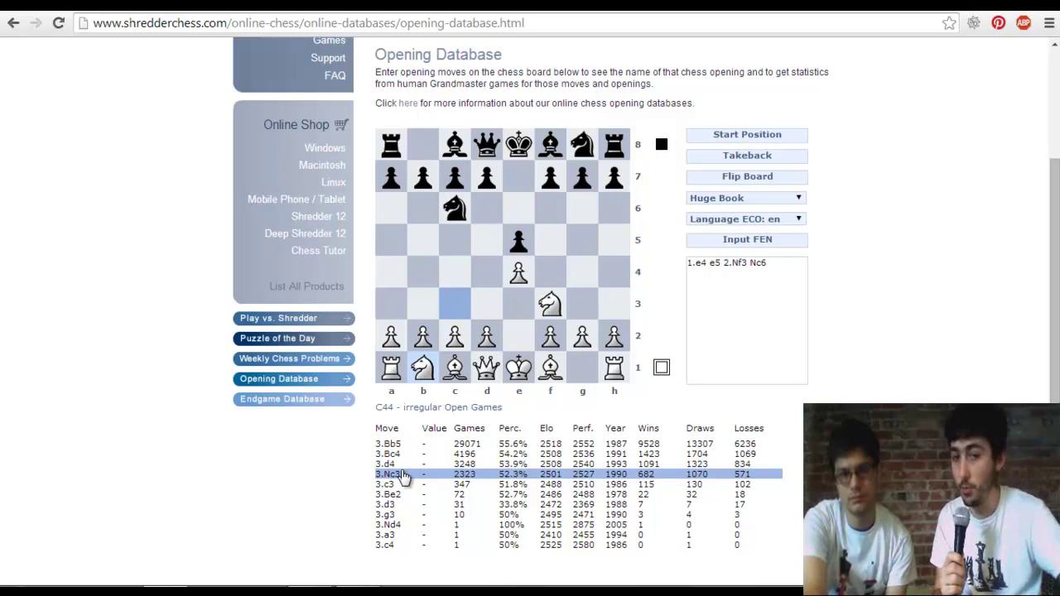
Try 3.Nc3 Nf6 and take both moves back, then play 3.Nc3 once more and take it back
left_click(403, 479)
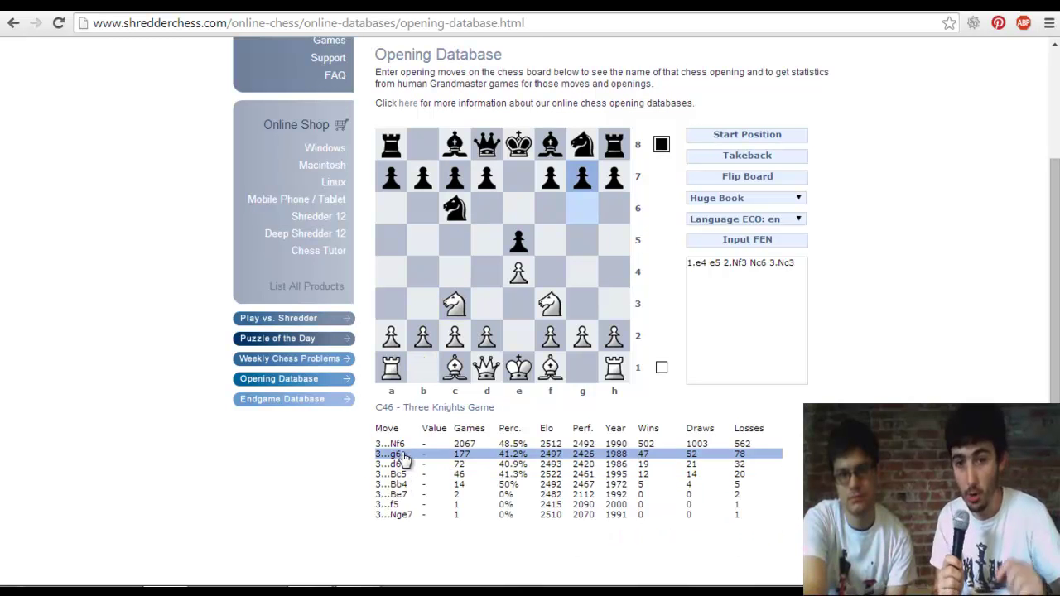
left_click(405, 448)
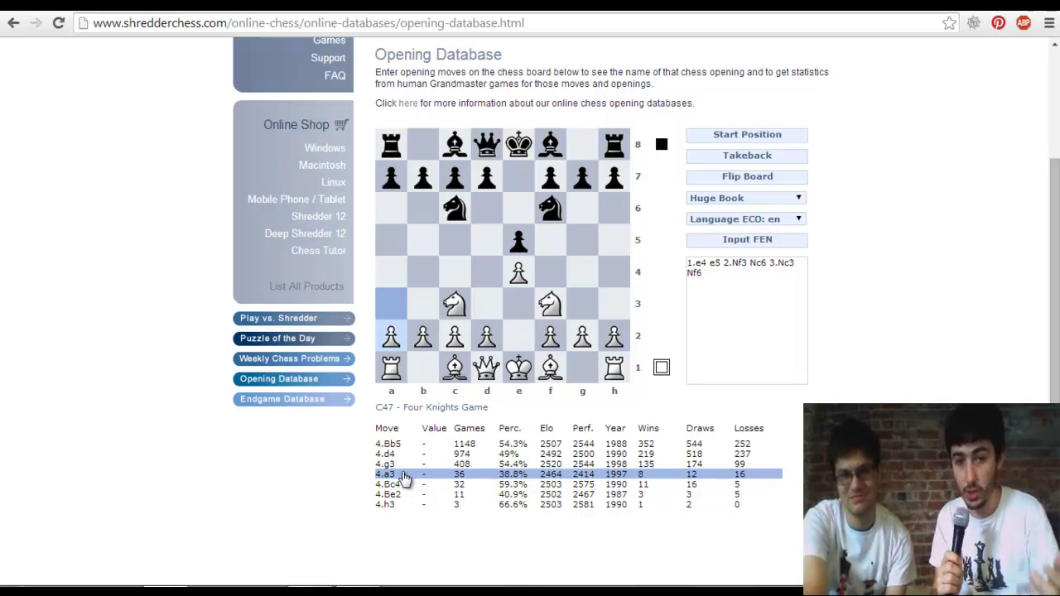
left_click(723, 162)
left_click(723, 163)
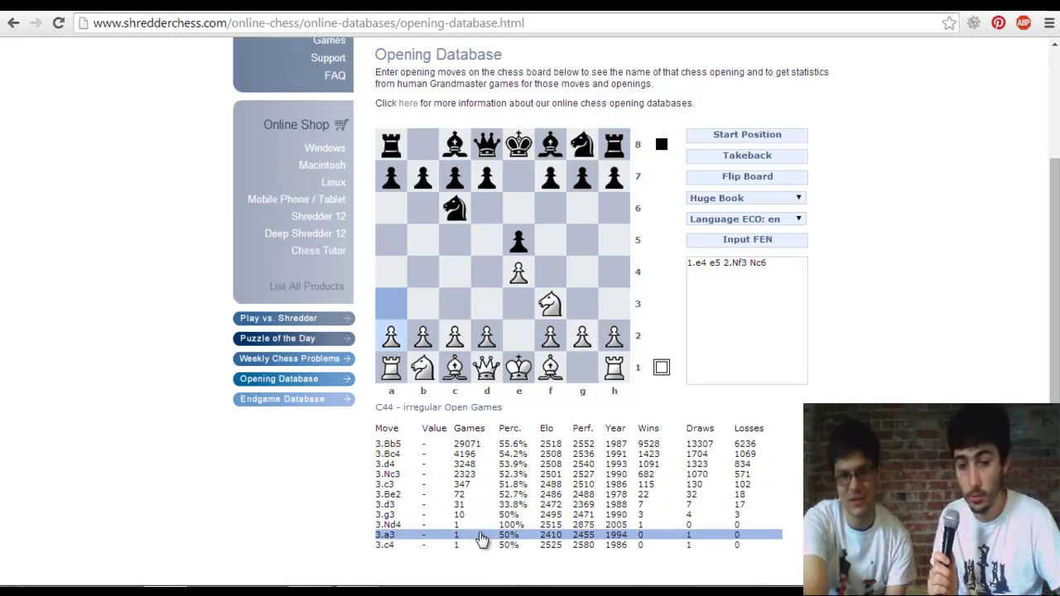
left_click(411, 474)
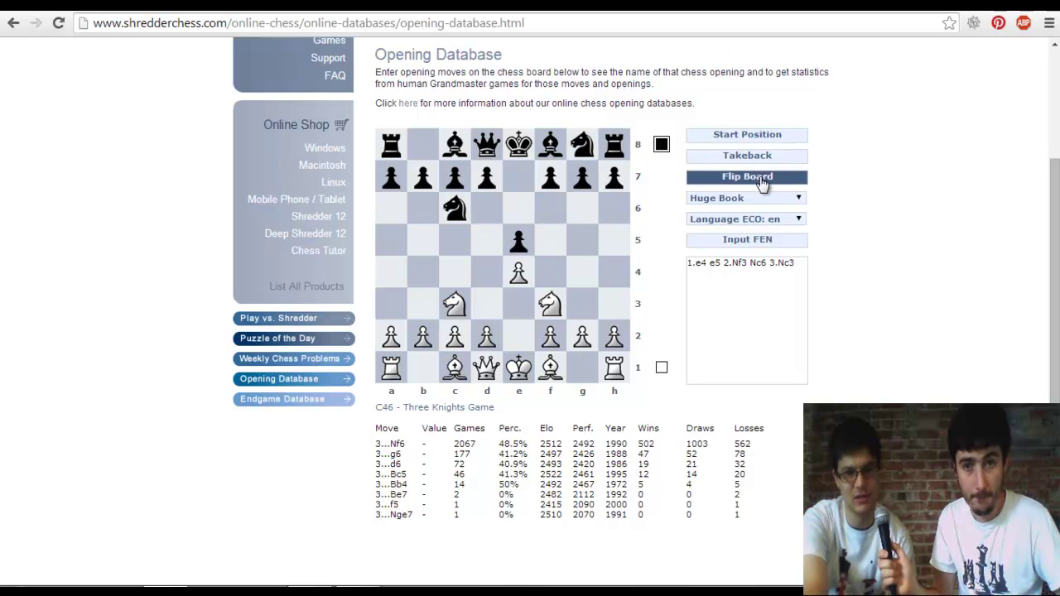
left_click(738, 157)
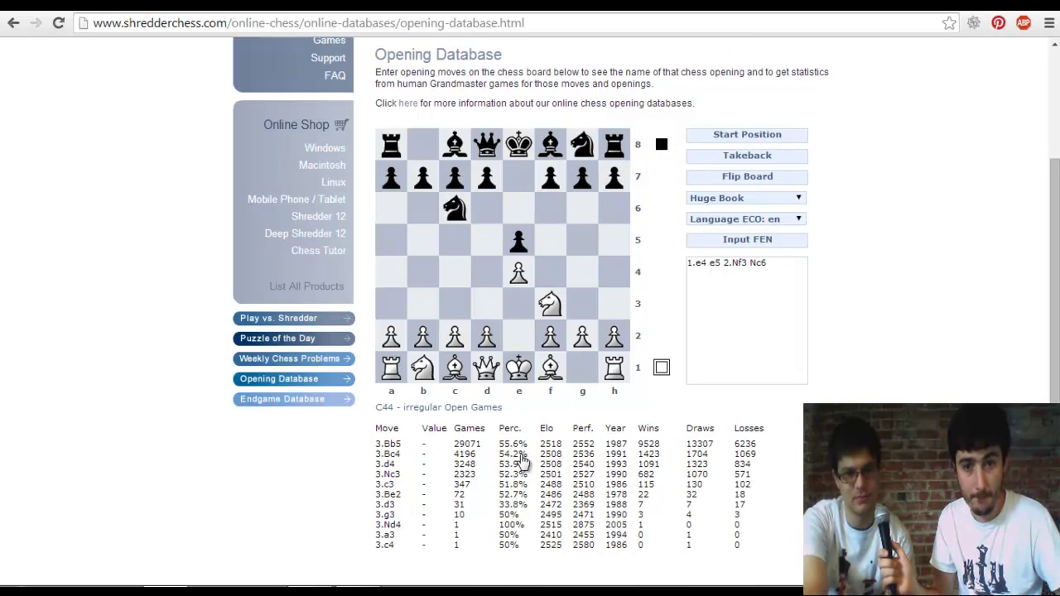
Play the Ponziani Opening moves 3.c3 Nf6 4.d4 from the list of moves
left_click(399, 484)
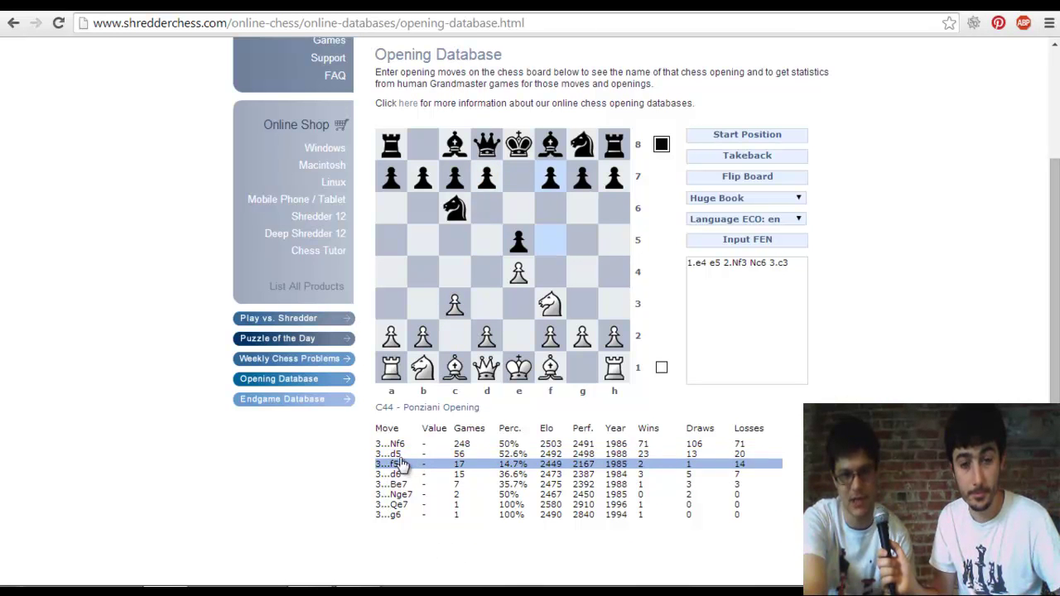
left_click(396, 445)
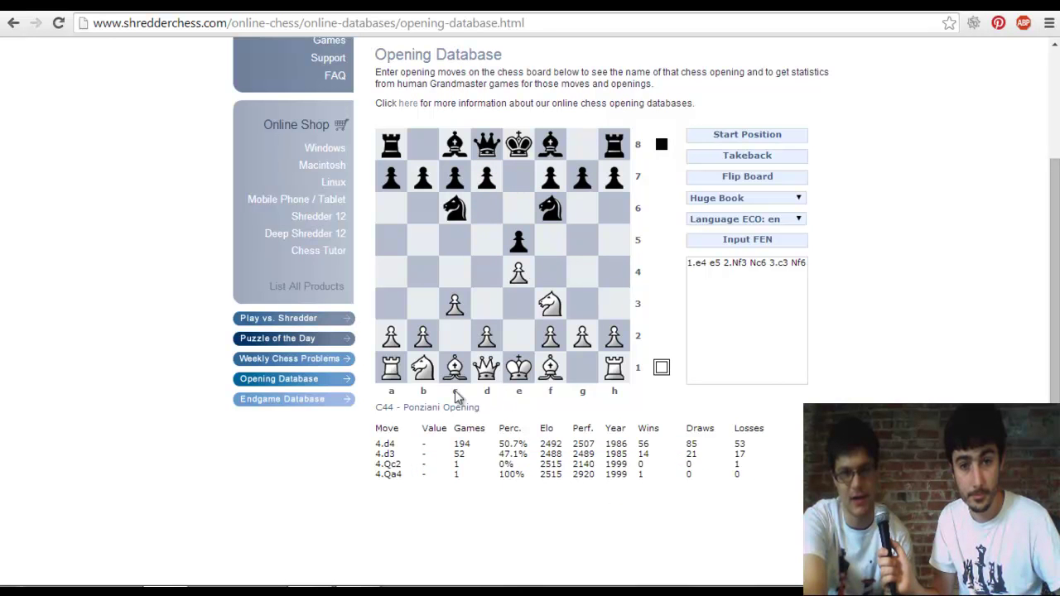
left_click(405, 447)
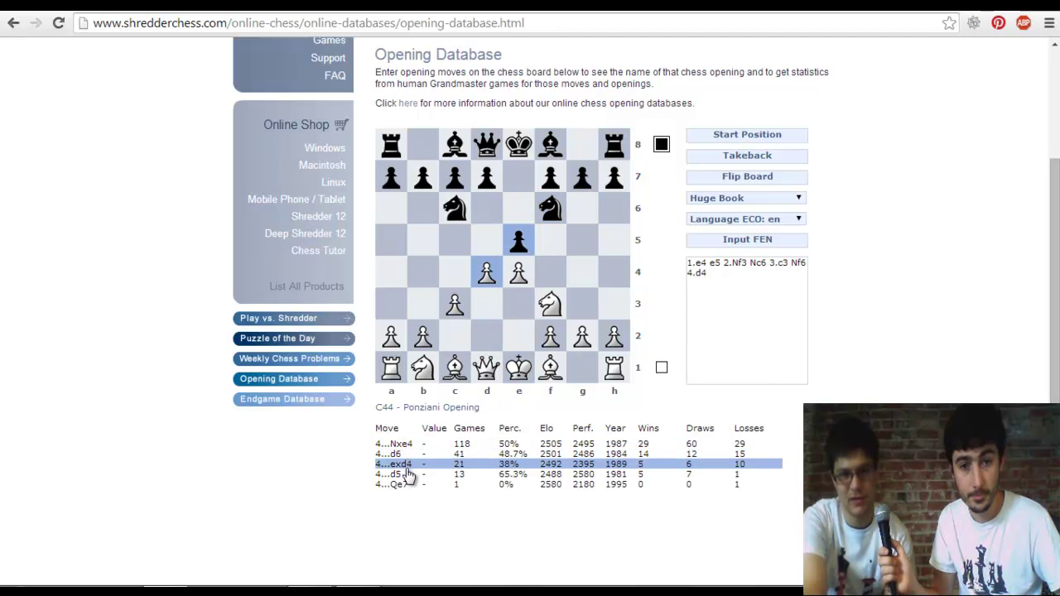
Explore the Ponziani continuation 4...exd4 5.e5 Nd5 6.cxd4 d6
left_click(409, 466)
left_click(411, 450)
left_click(416, 455)
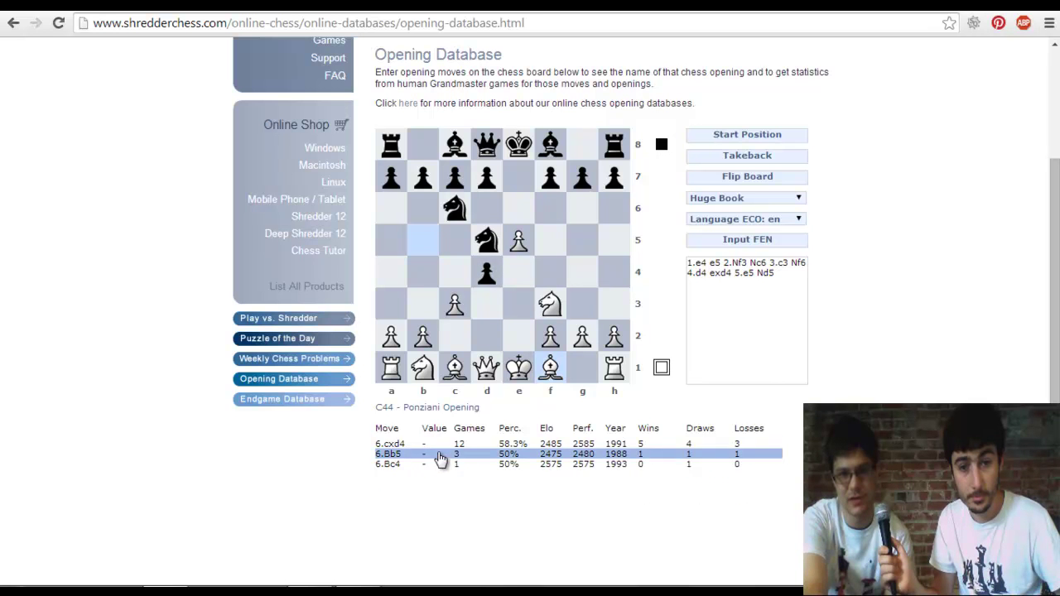
left_click(444, 445)
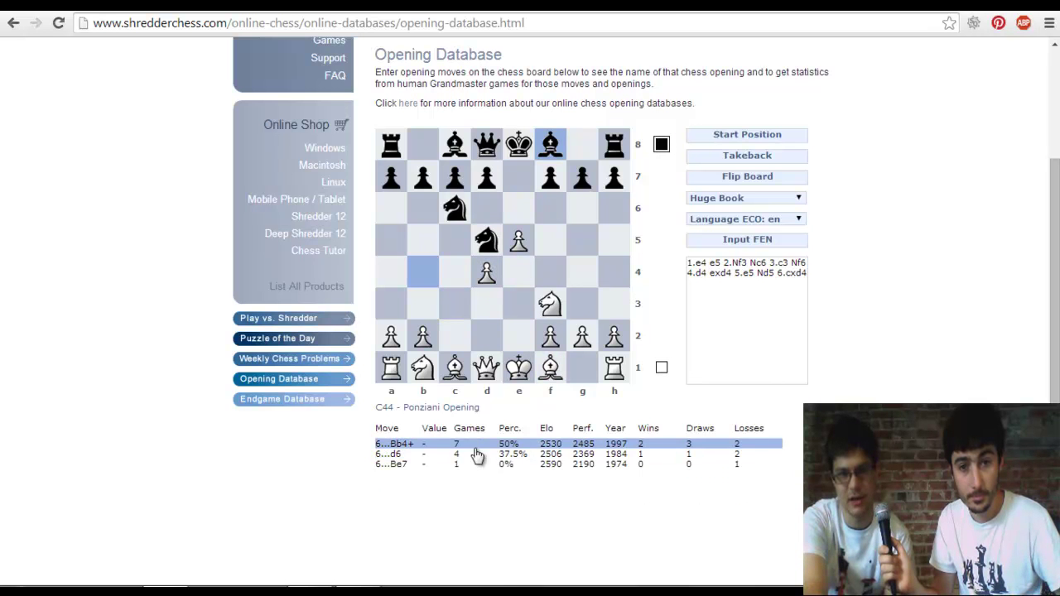
left_click(466, 454)
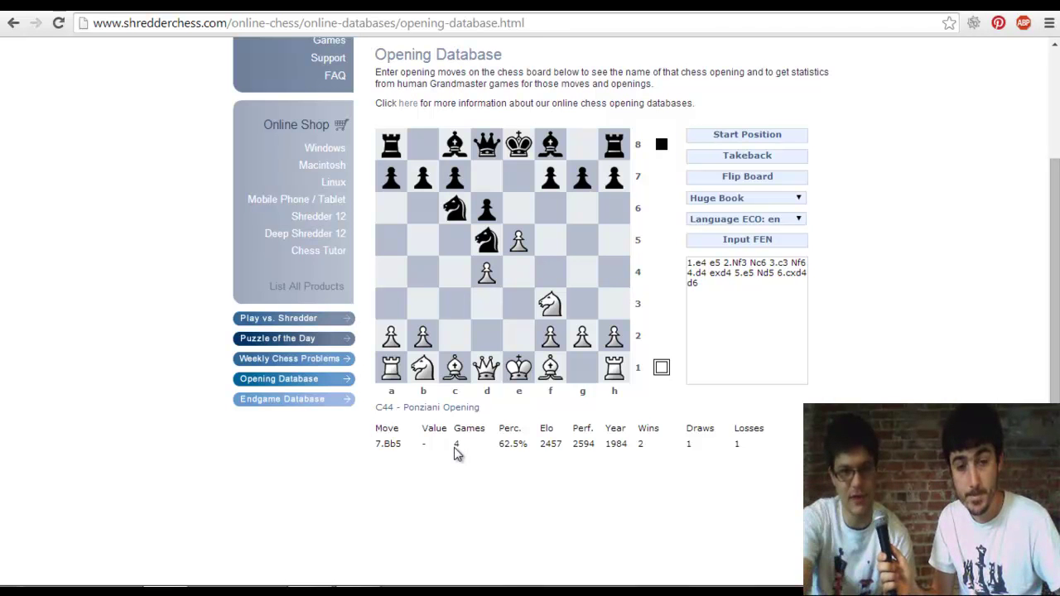
Take the line back to the position after 4.d4, retrying 4...exd4 once and taking it back too
left_click(770, 156)
left_click(771, 157)
left_click(772, 158)
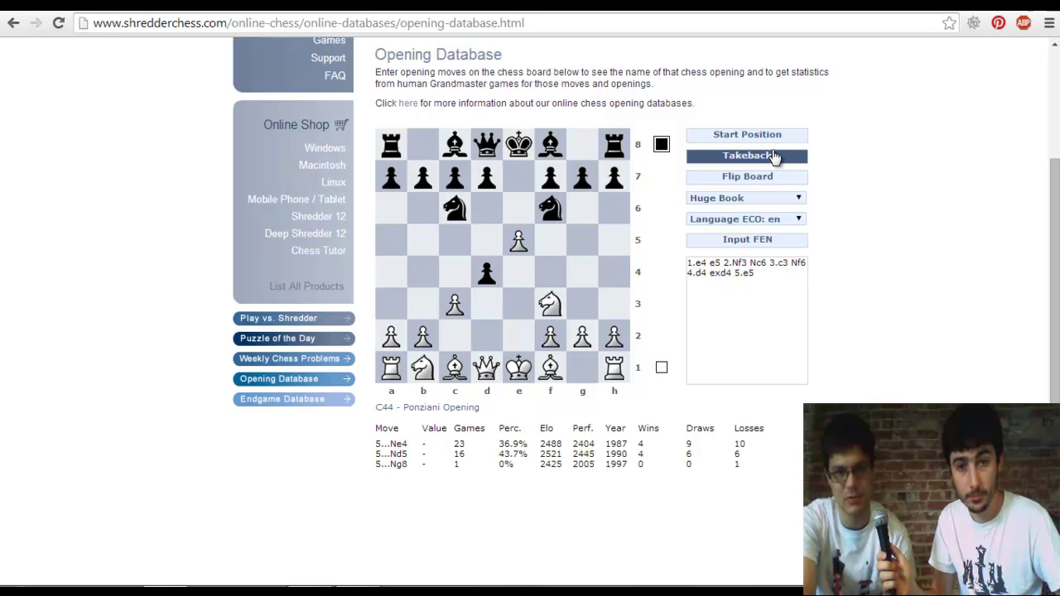
left_click(772, 158)
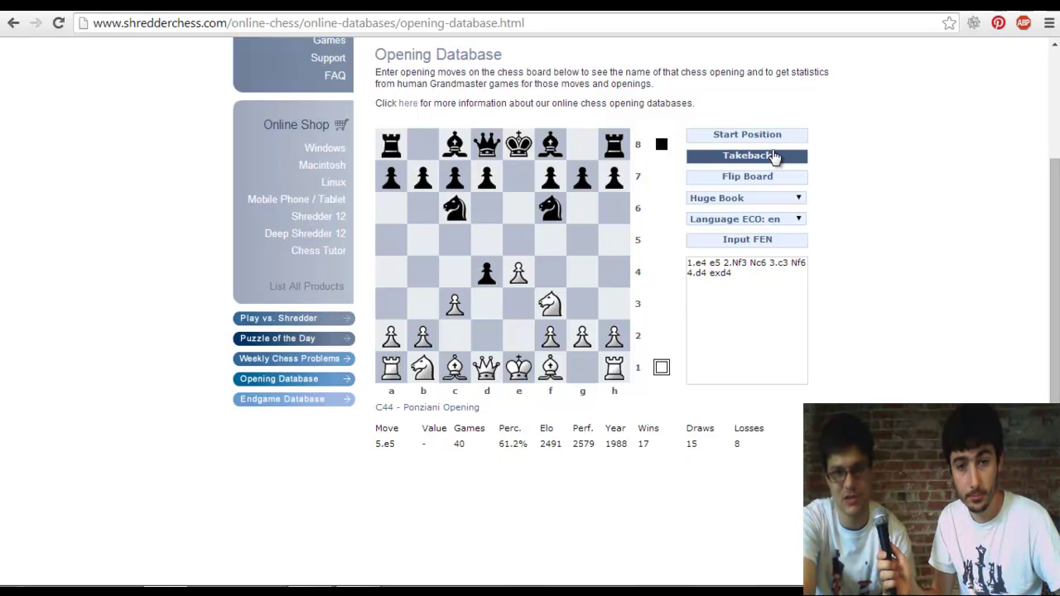
left_click(774, 156)
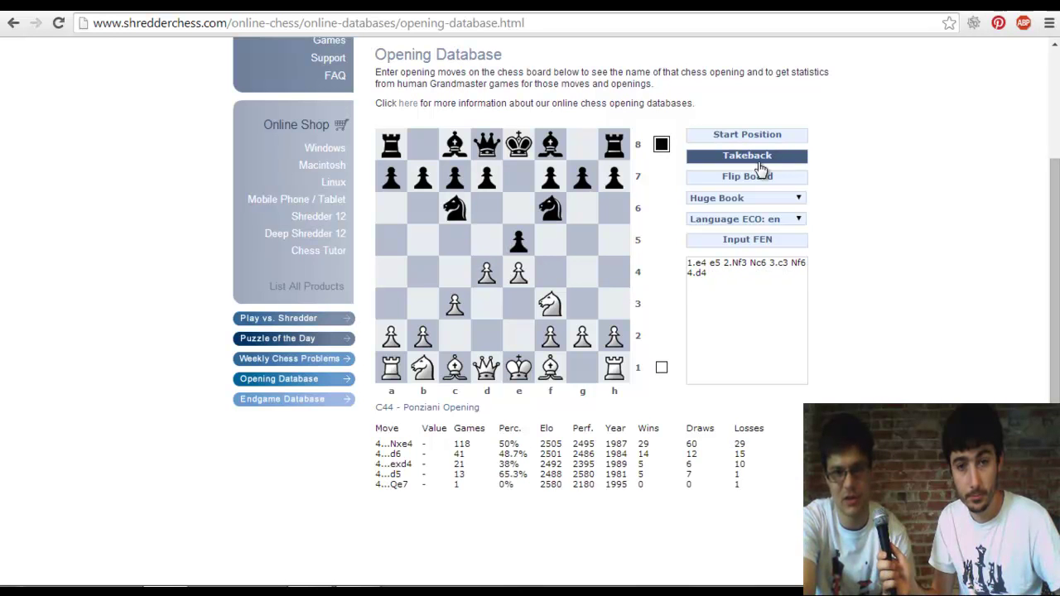
left_click(480, 464)
left_click(738, 157)
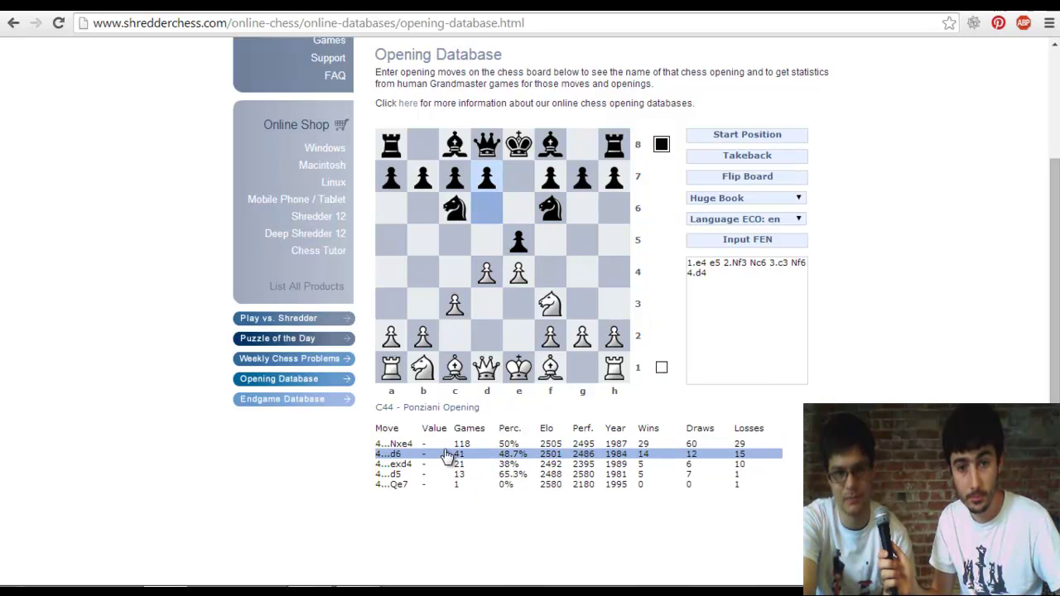
Try the continuation 4...Nxe4 5.d5 and take both moves back
left_click(451, 445)
left_click(451, 447)
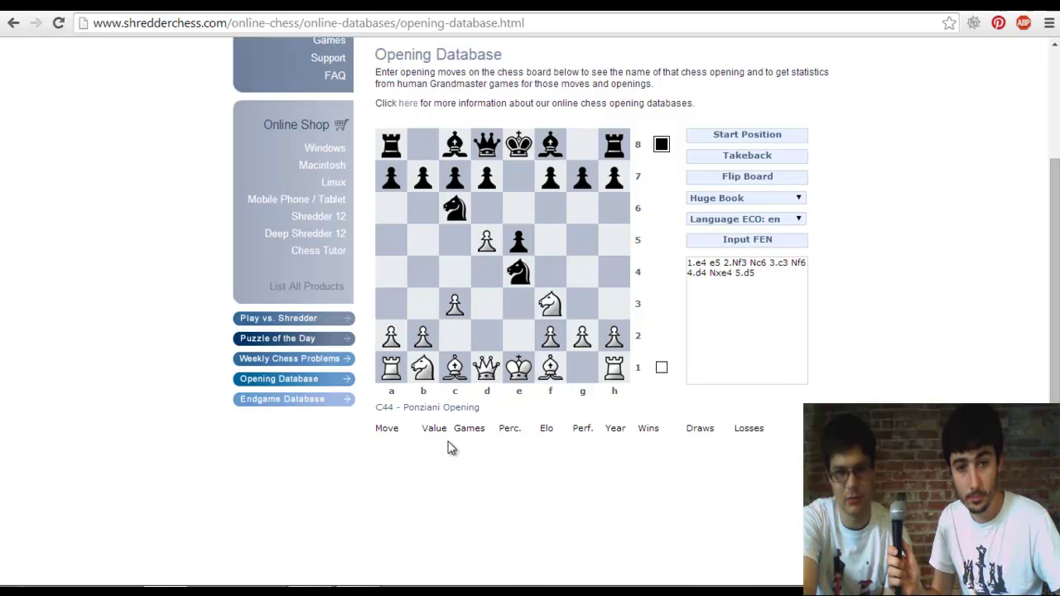
left_click(718, 157)
left_click(717, 158)
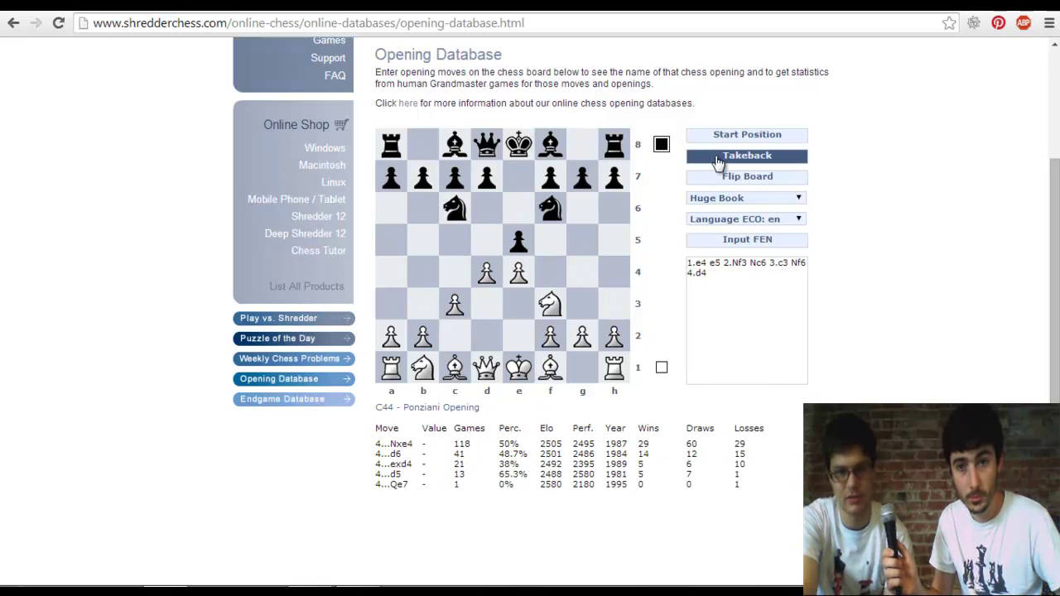
Continue the Ponziani line with 4...d5 5.Bb5
left_click(424, 475)
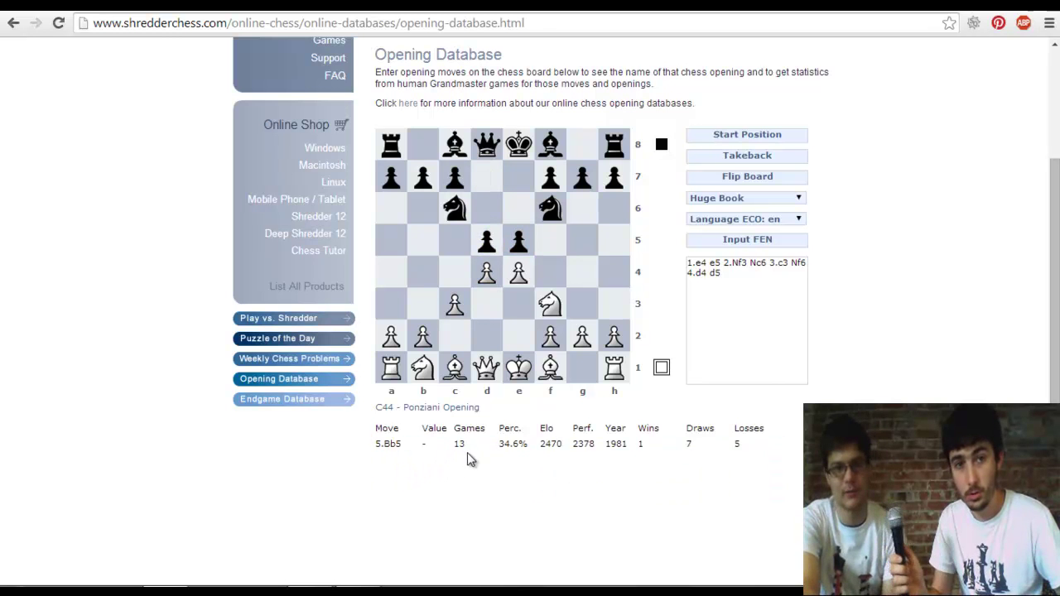
left_click(403, 448)
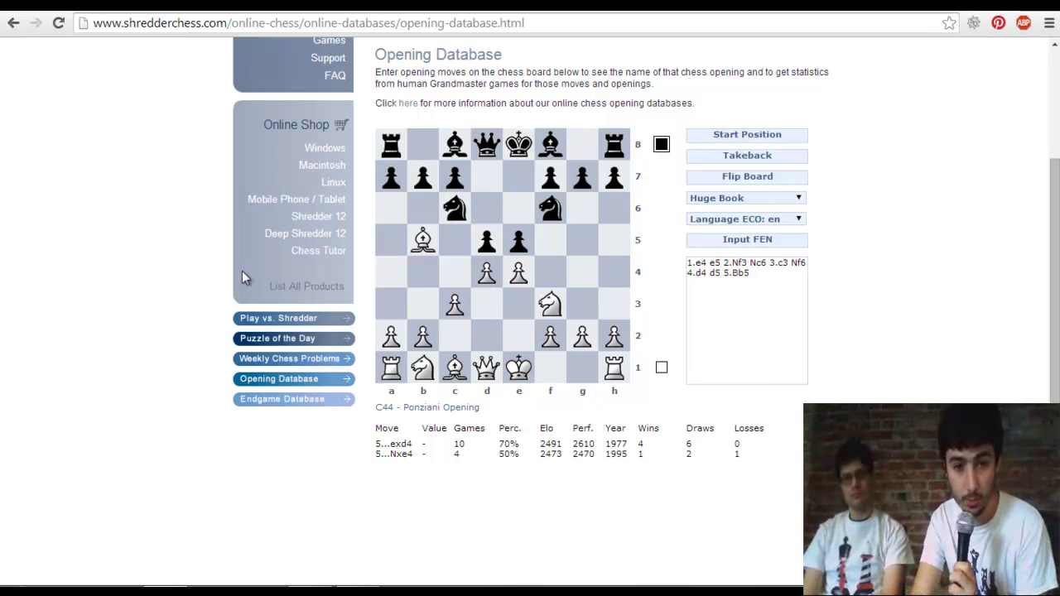
Open the Puzzle of the Day page and look over today's easy puzzle and its instructions
left_click(311, 338)
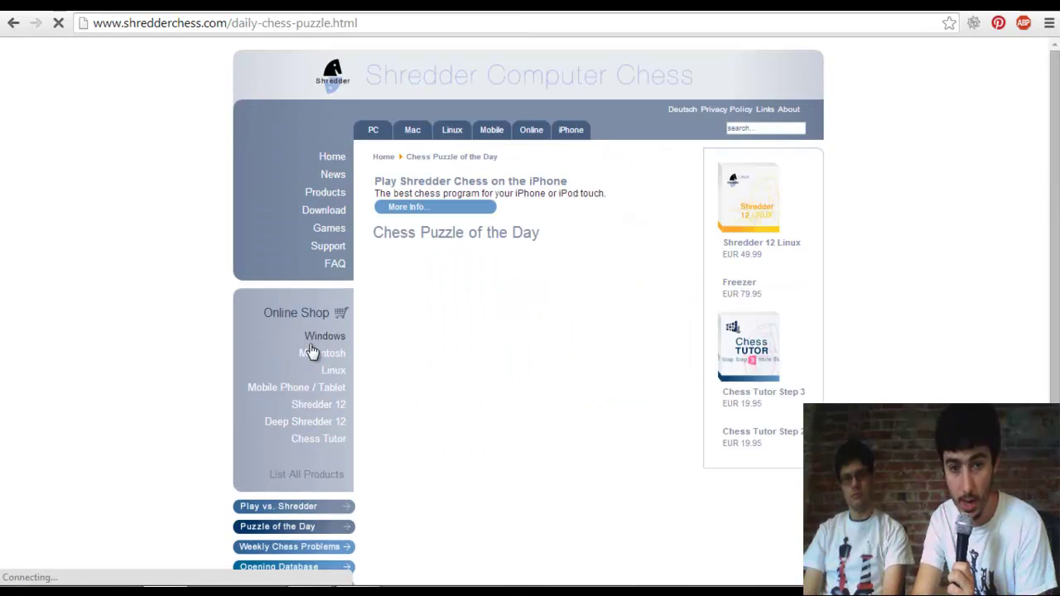
scroll(140, 268, "down", 1)
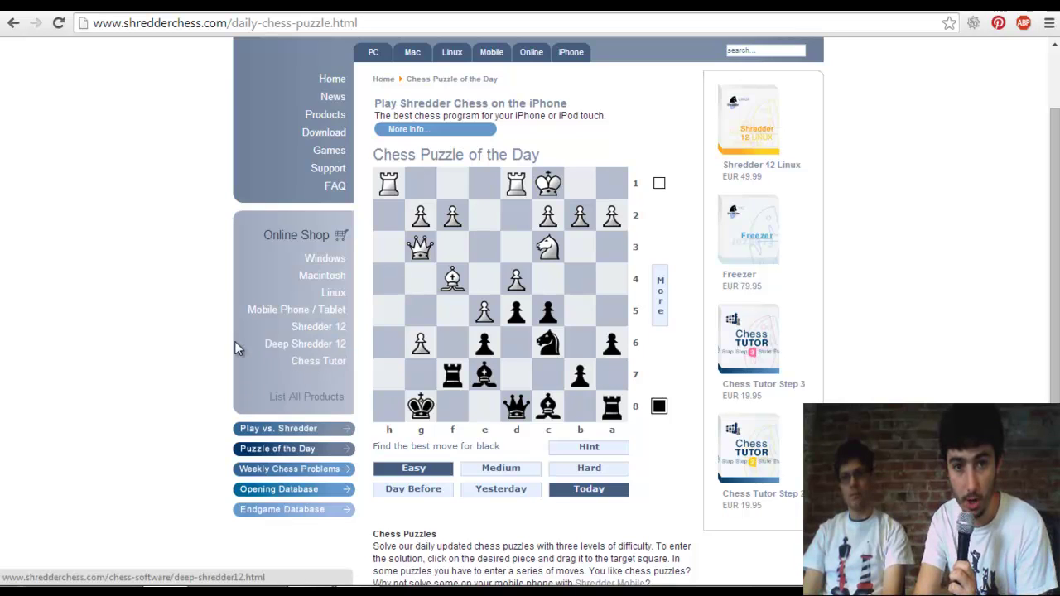
scroll(232, 348, "up", 1)
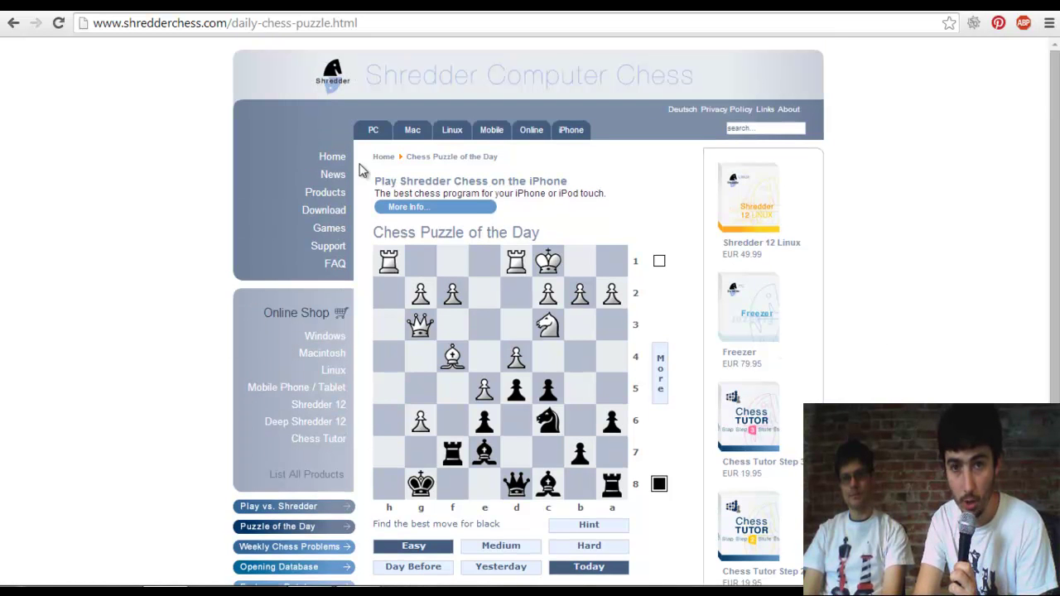
scroll(886, 273, "down", 2)
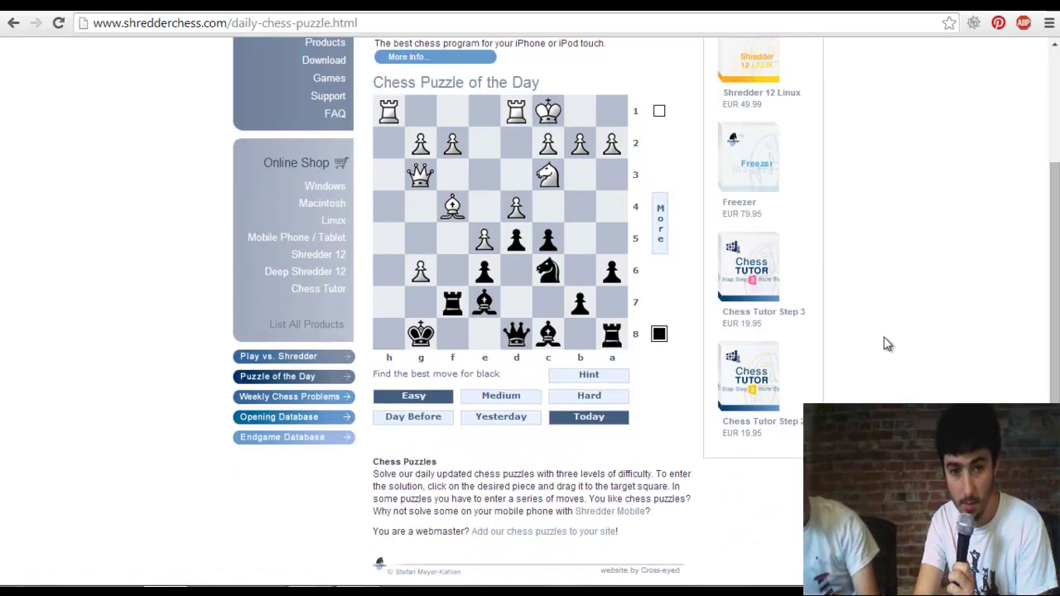
scroll(884, 342, "up", 2)
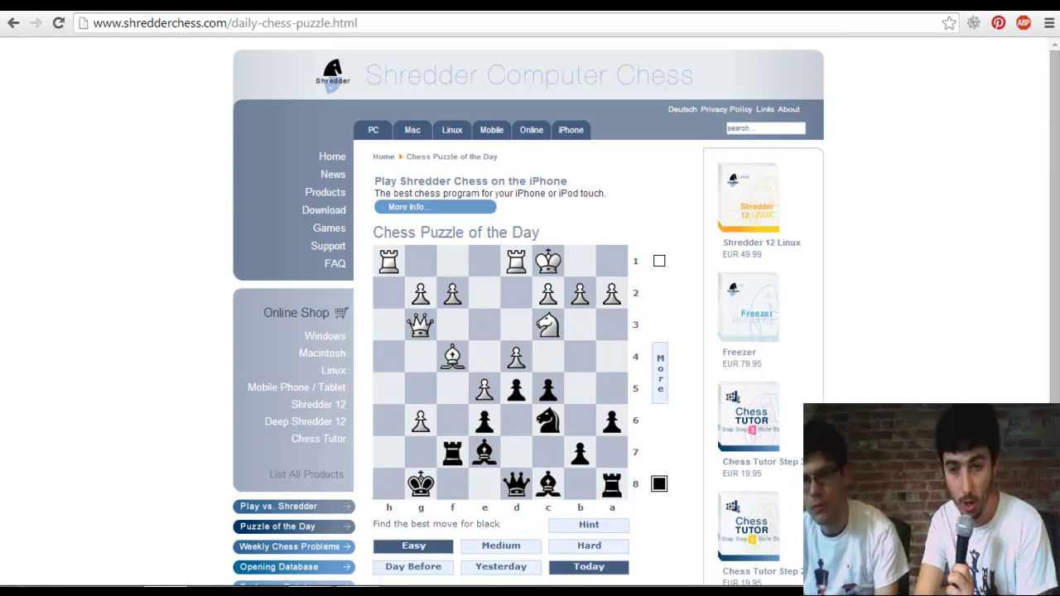